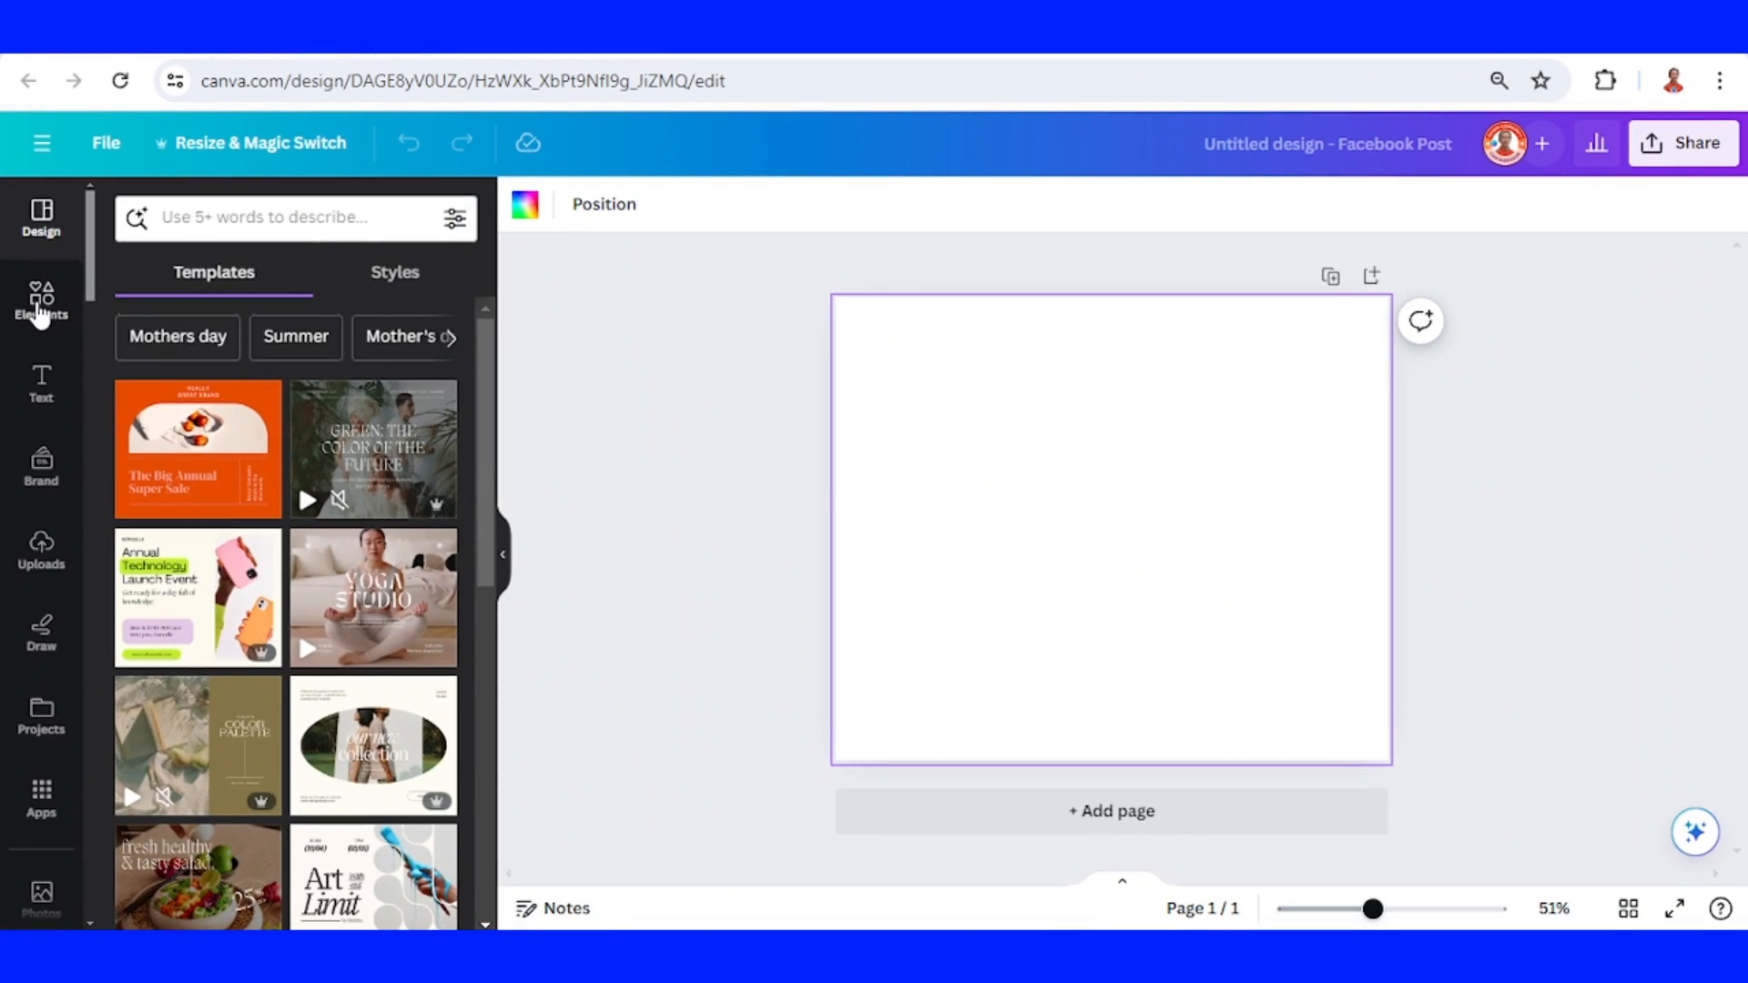
- Add the recent couple photo from Elements and move it to the page's right side
left_click(42, 302)
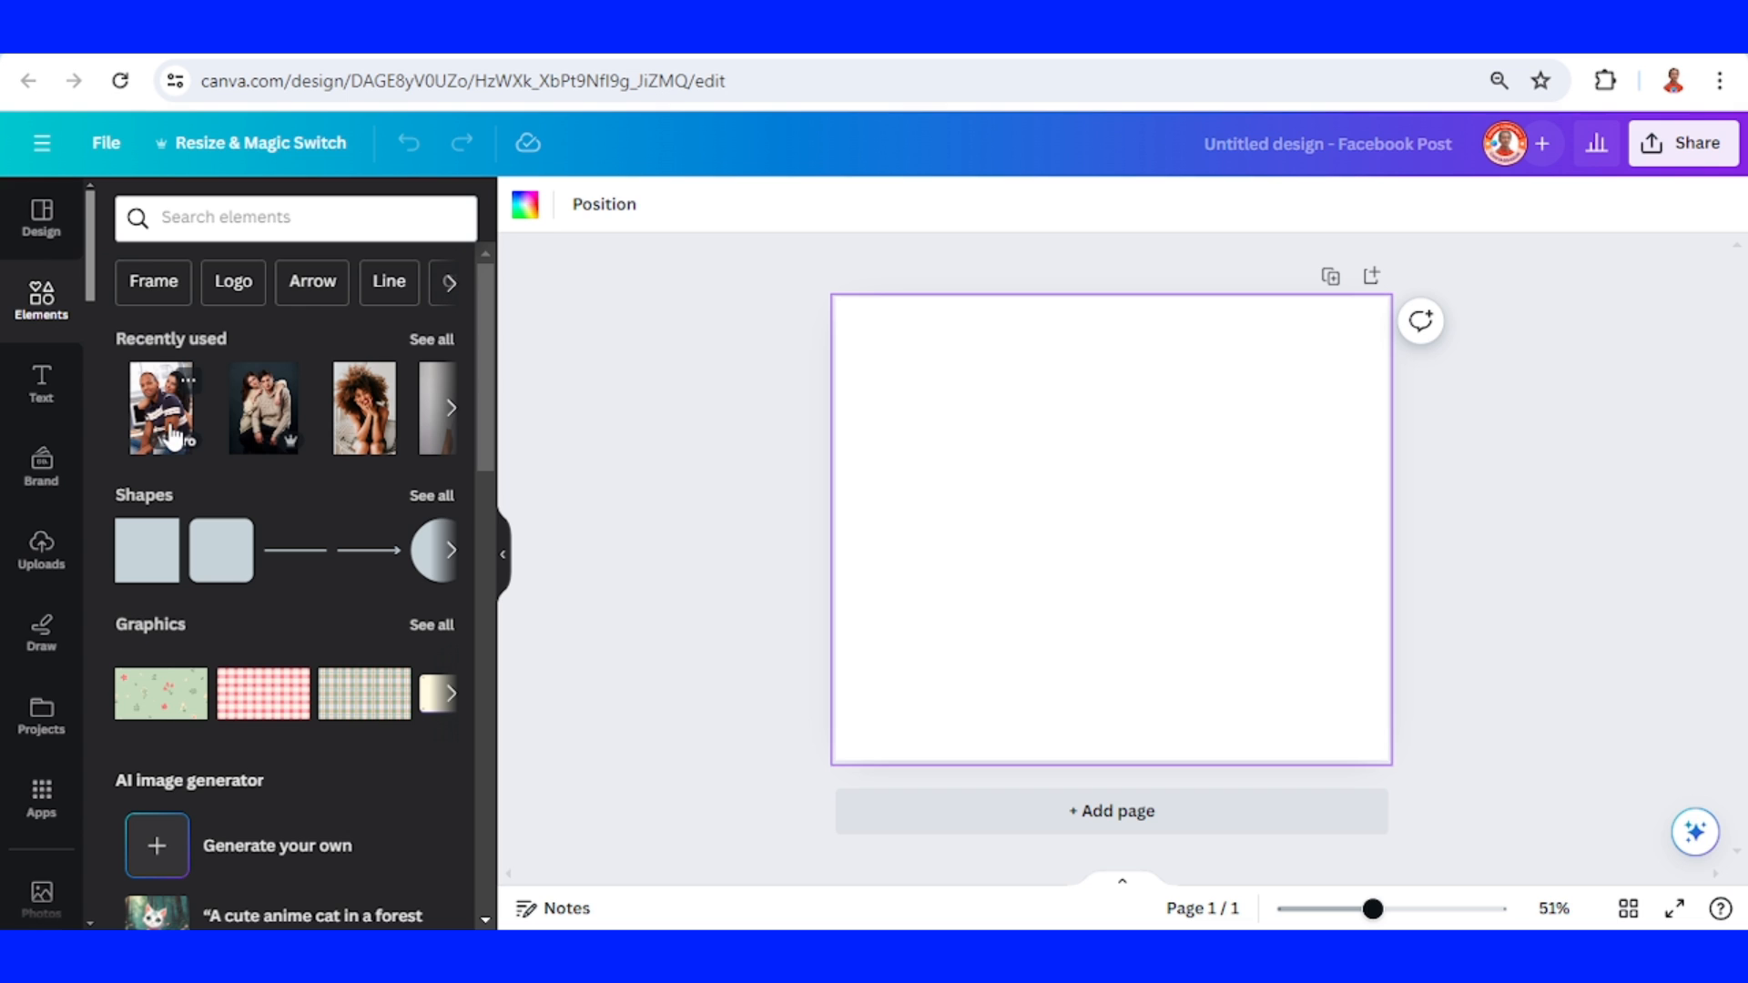
left_click(161, 407)
left_click_drag(1147, 546, 1264, 435)
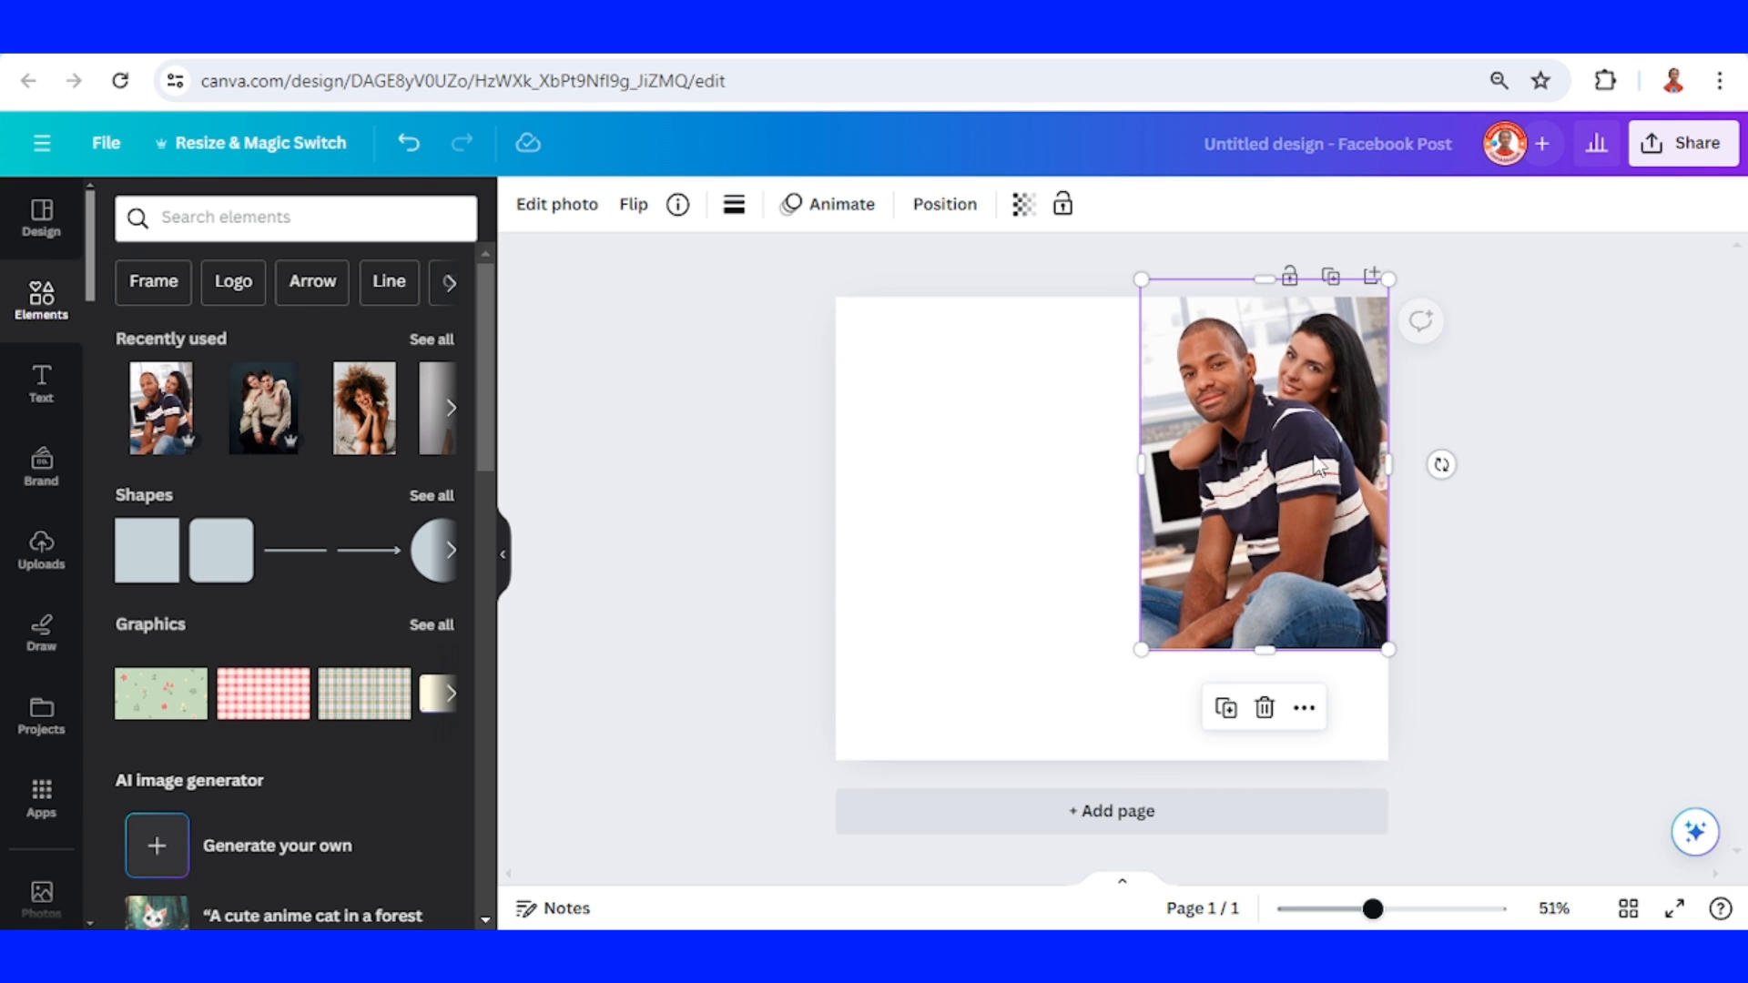
- Launch the Mockups app from Edit photo and deselect the couple photo
left_click(558, 204)
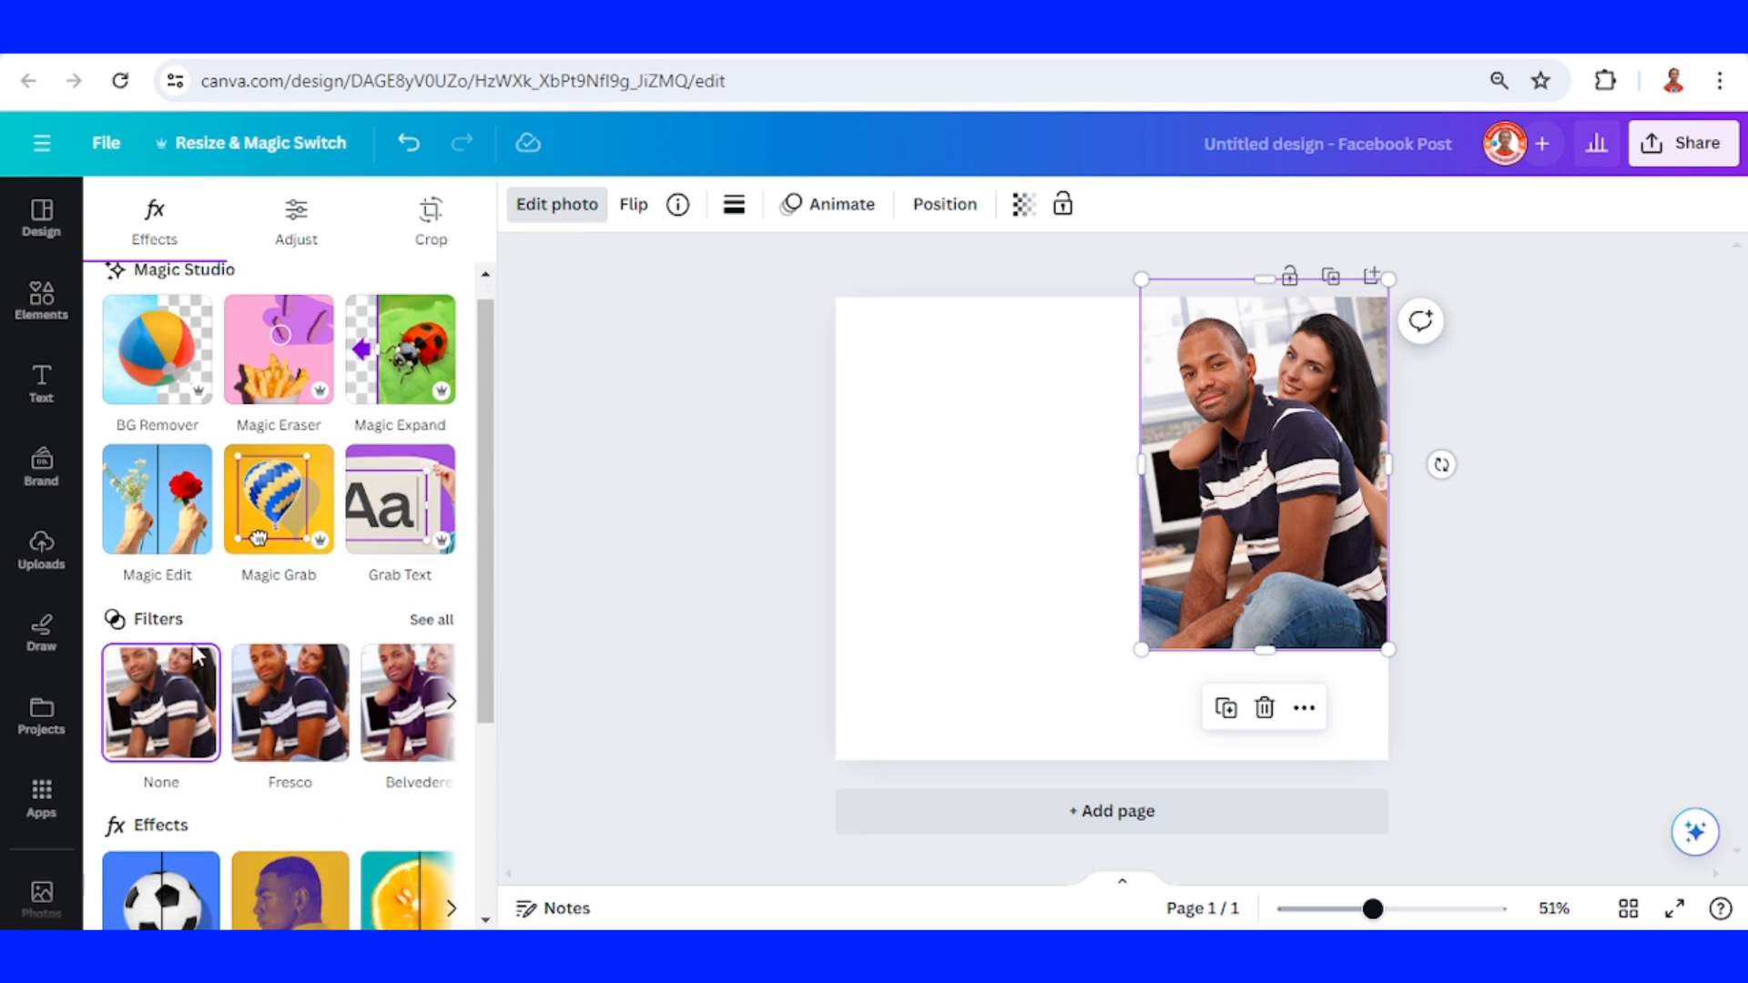
scroll(192, 643, "down", 3)
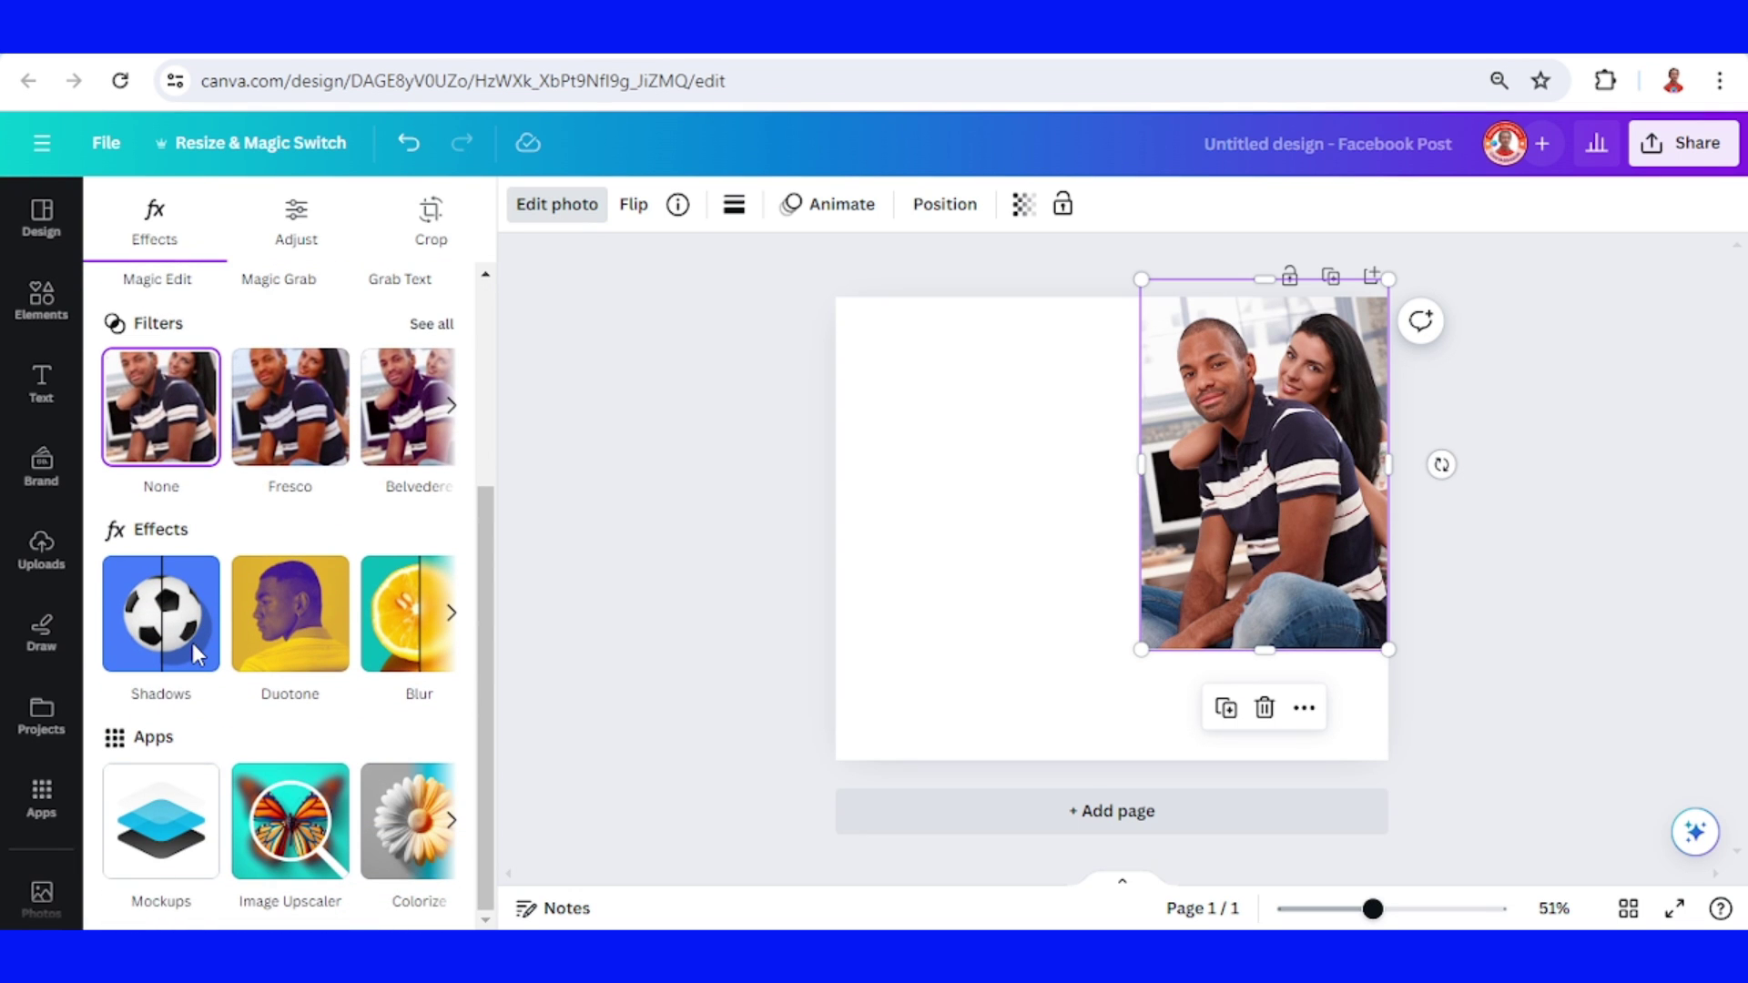
left_click(160, 820)
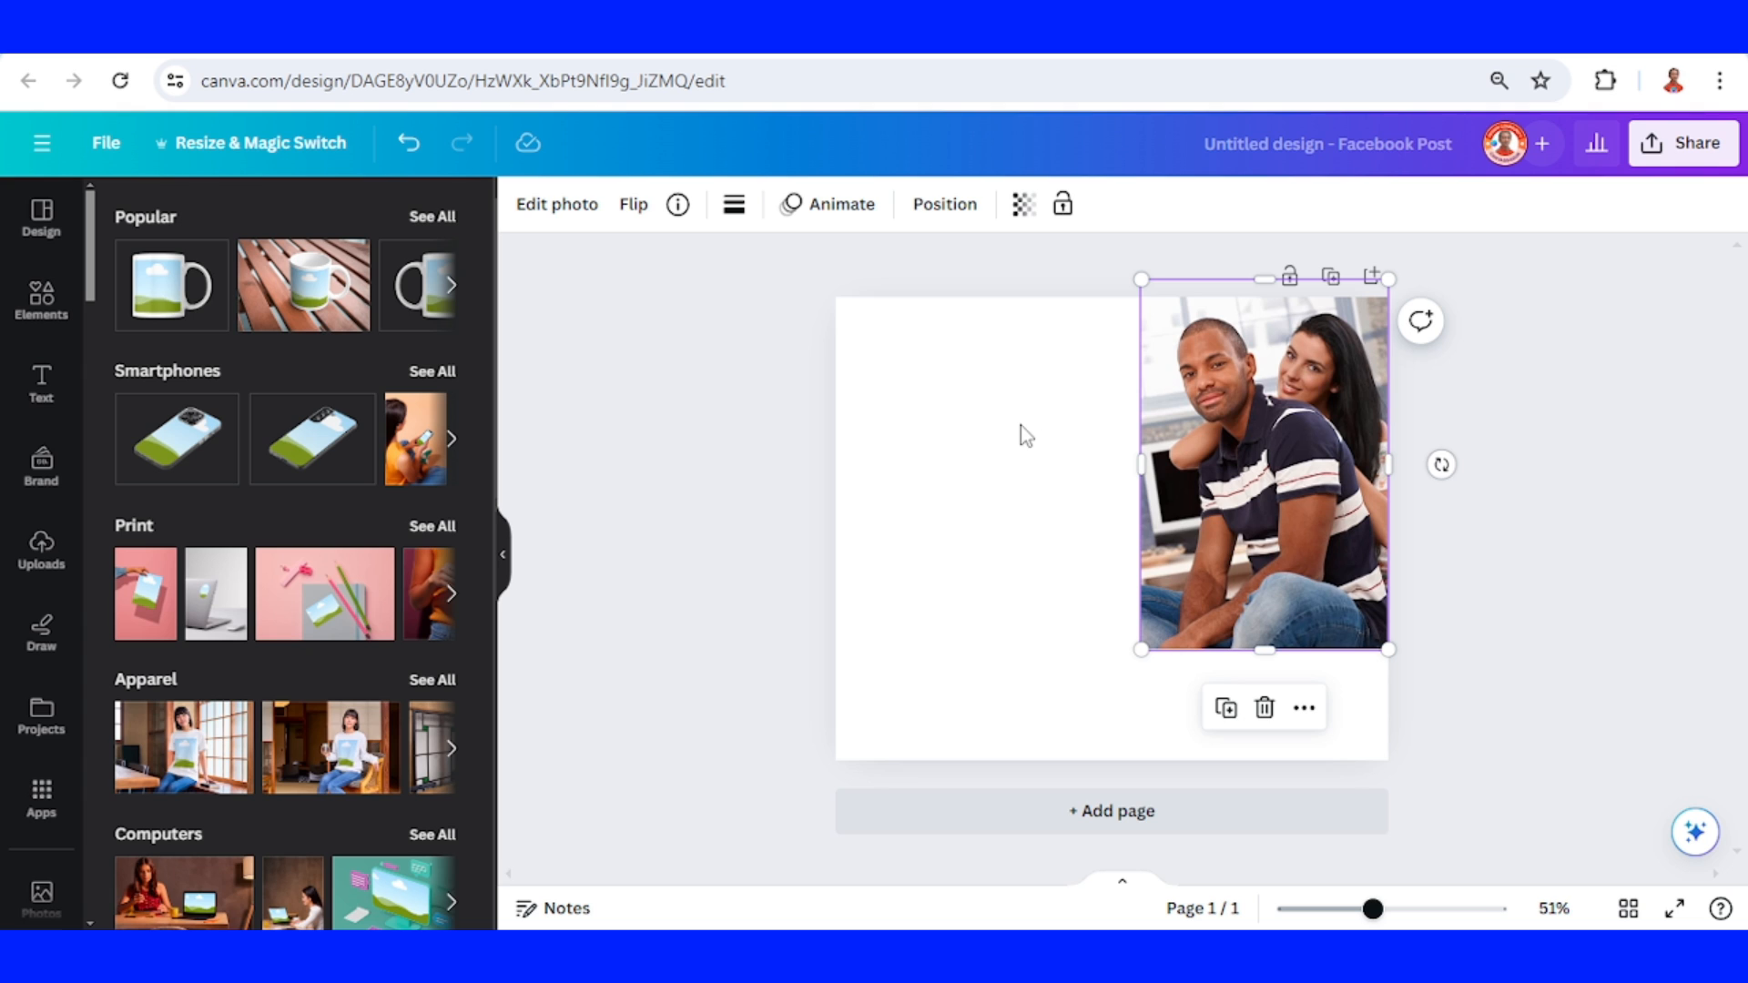
left_click(1045, 406)
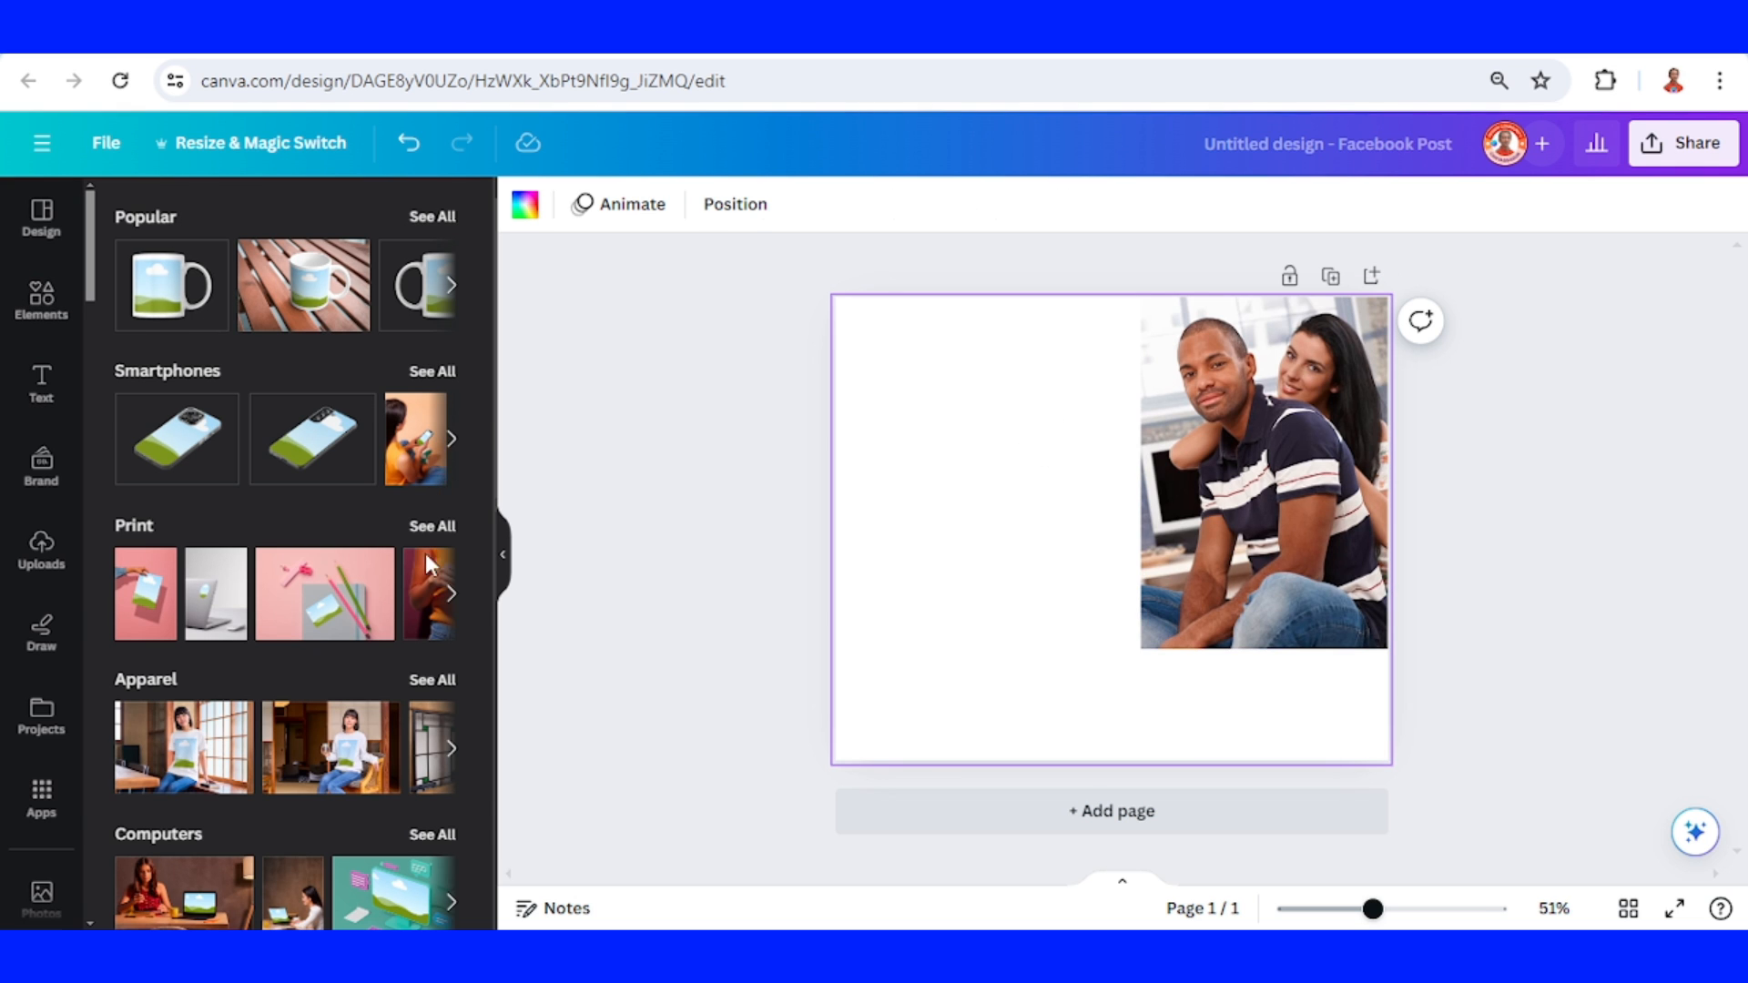
scroll(425, 554, "down", 2)
scroll(402, 586, "down", 2)
scroll(405, 562, "down", 1)
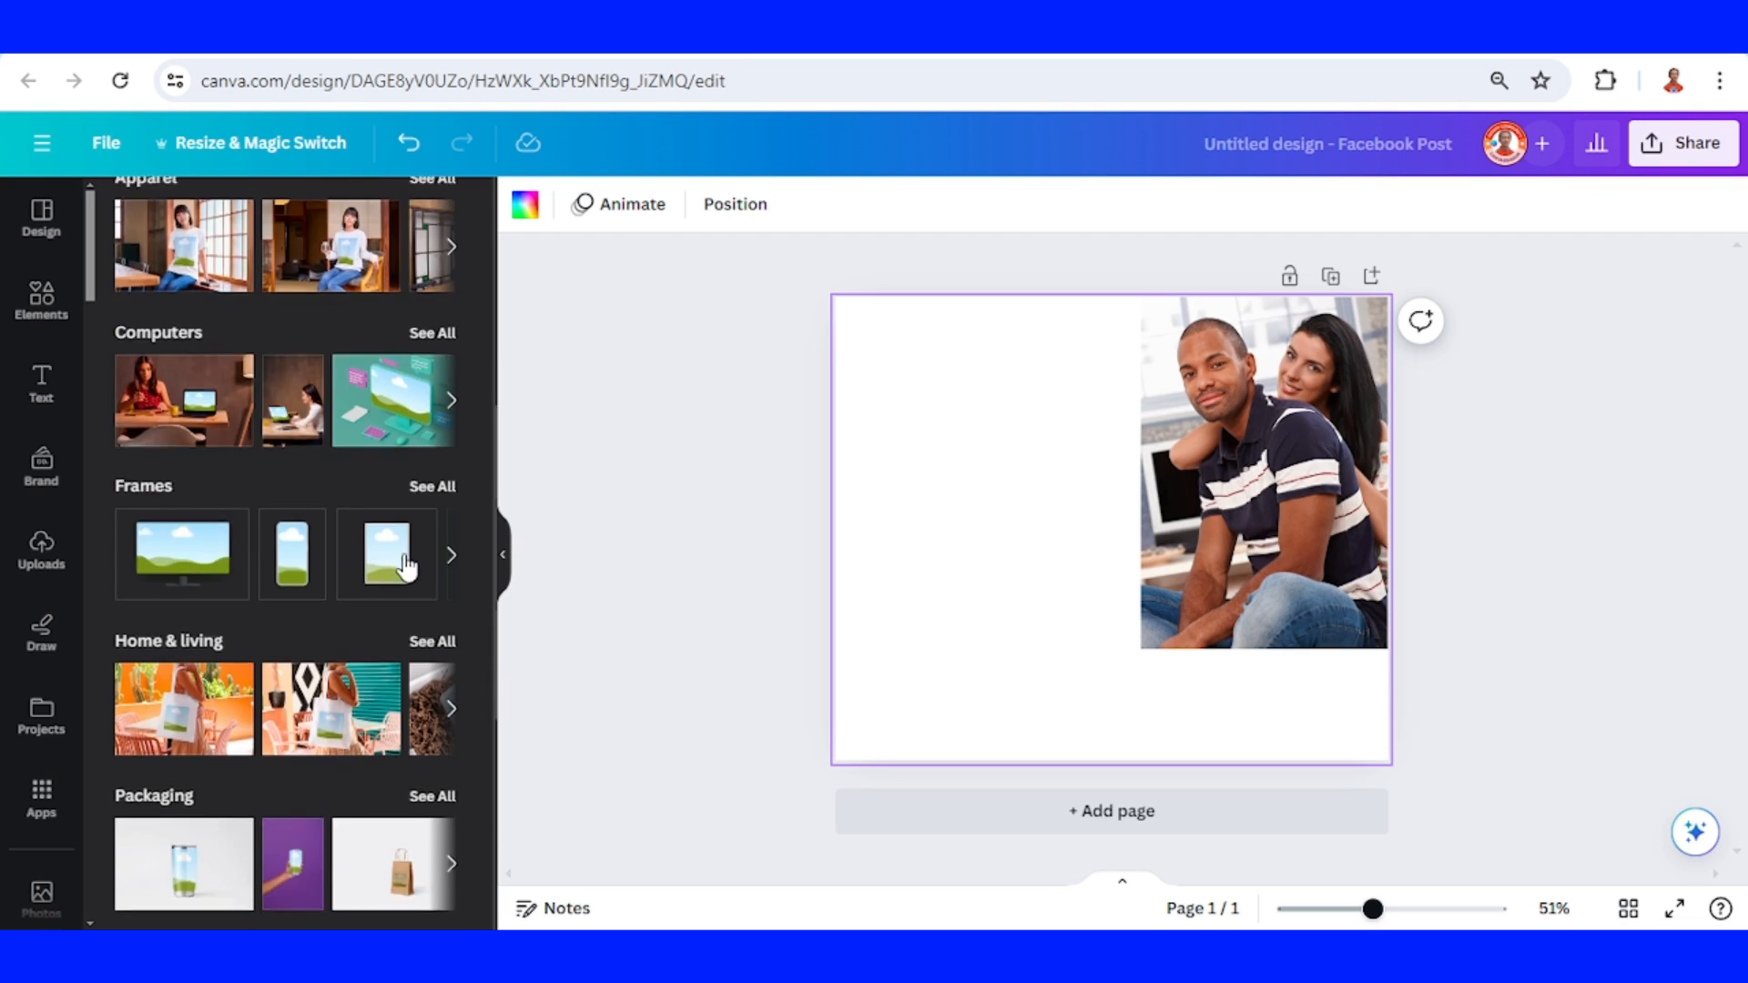
scroll(405, 563, "down", 2)
scroll(410, 570, "down", 1)
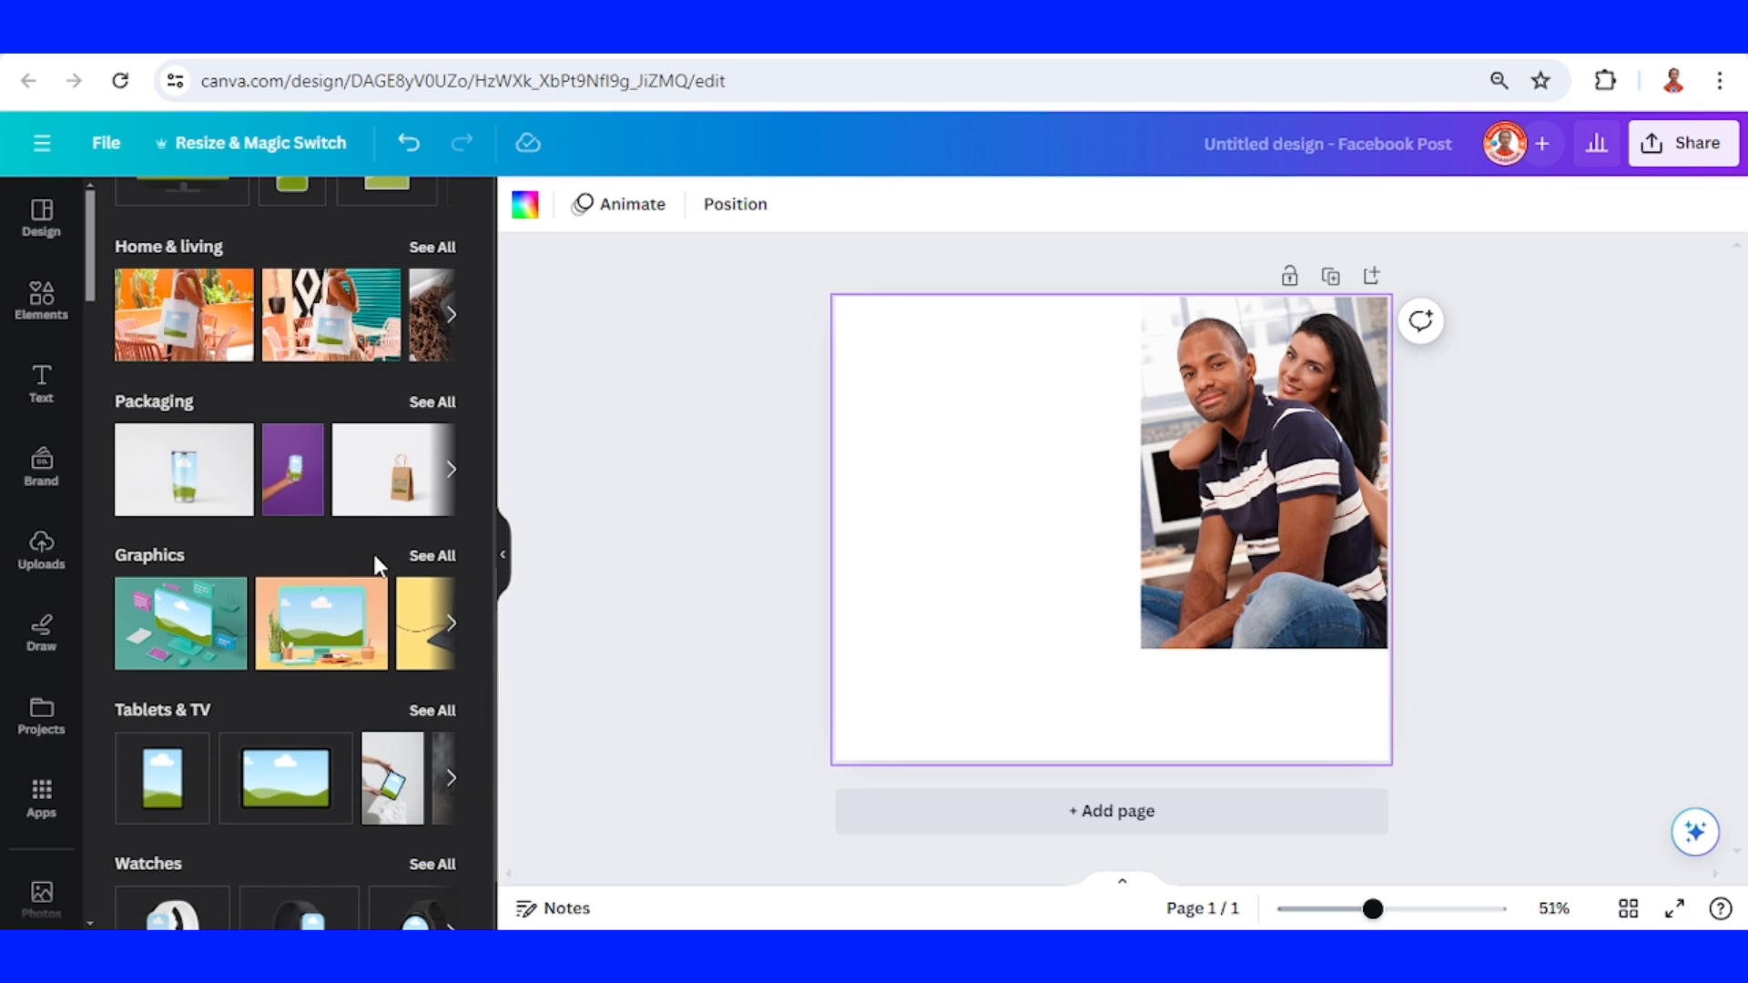
- Insert the portrait tablet mockup from Tablets & TV, then show all Smartphone mockups
left_click(432, 711)
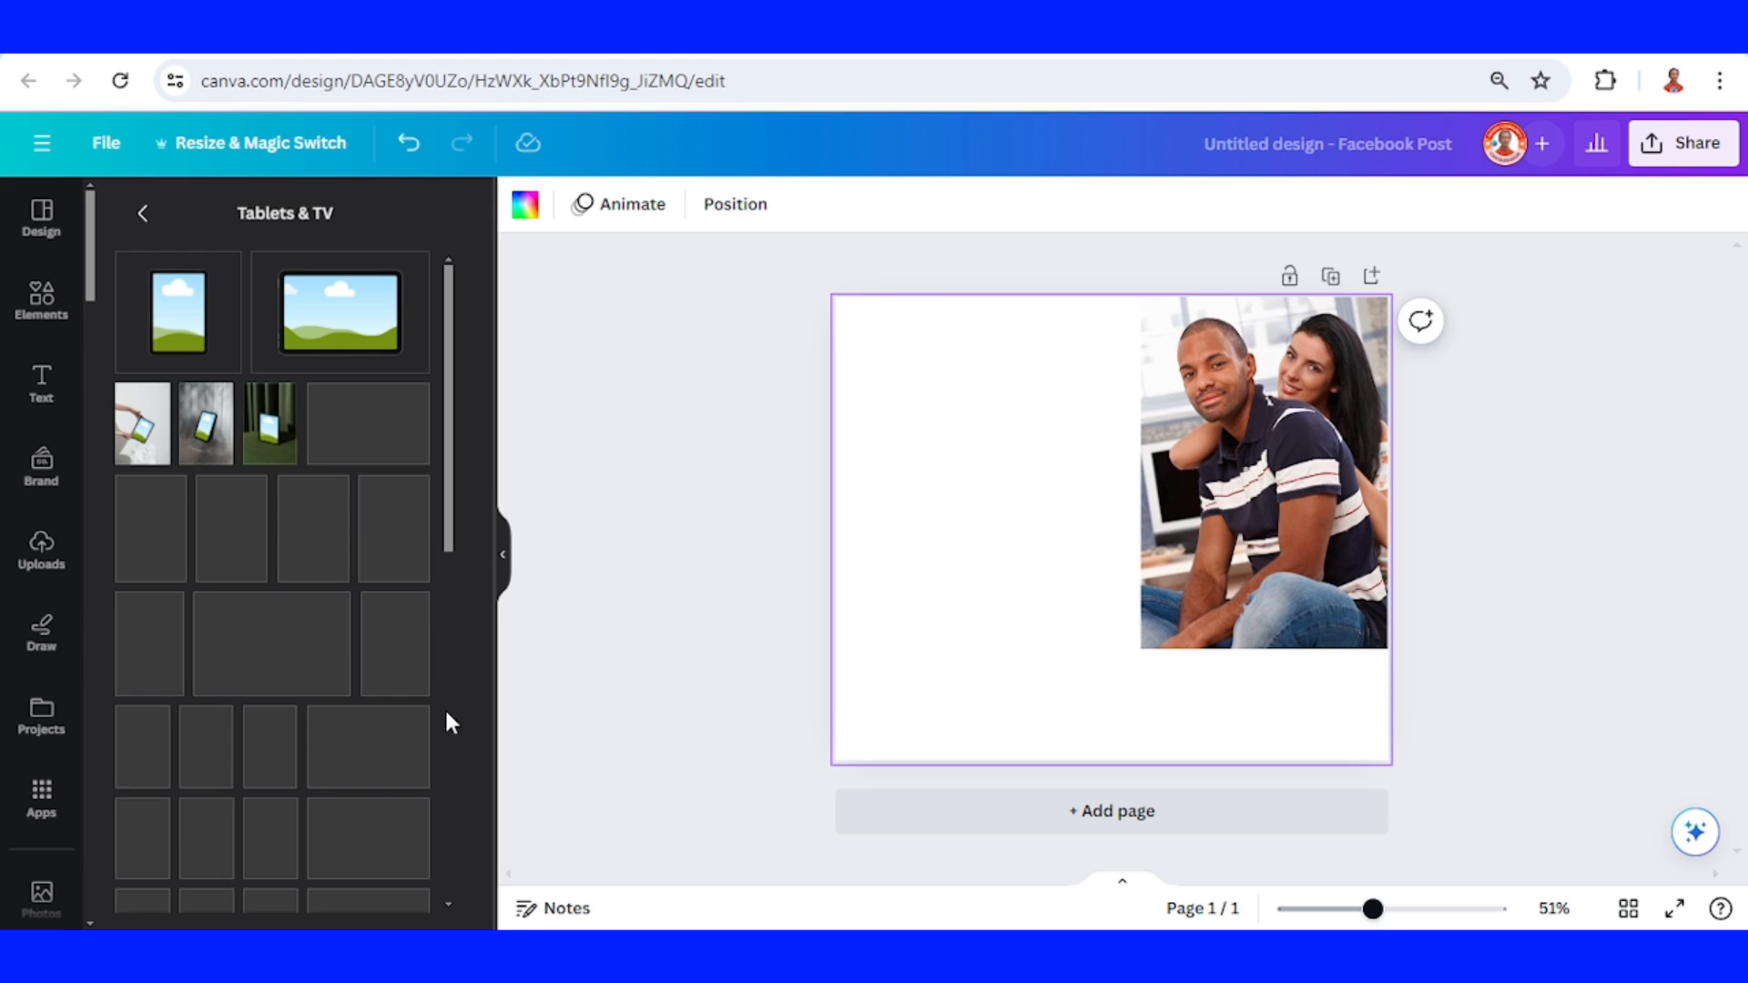
left_click(203, 325)
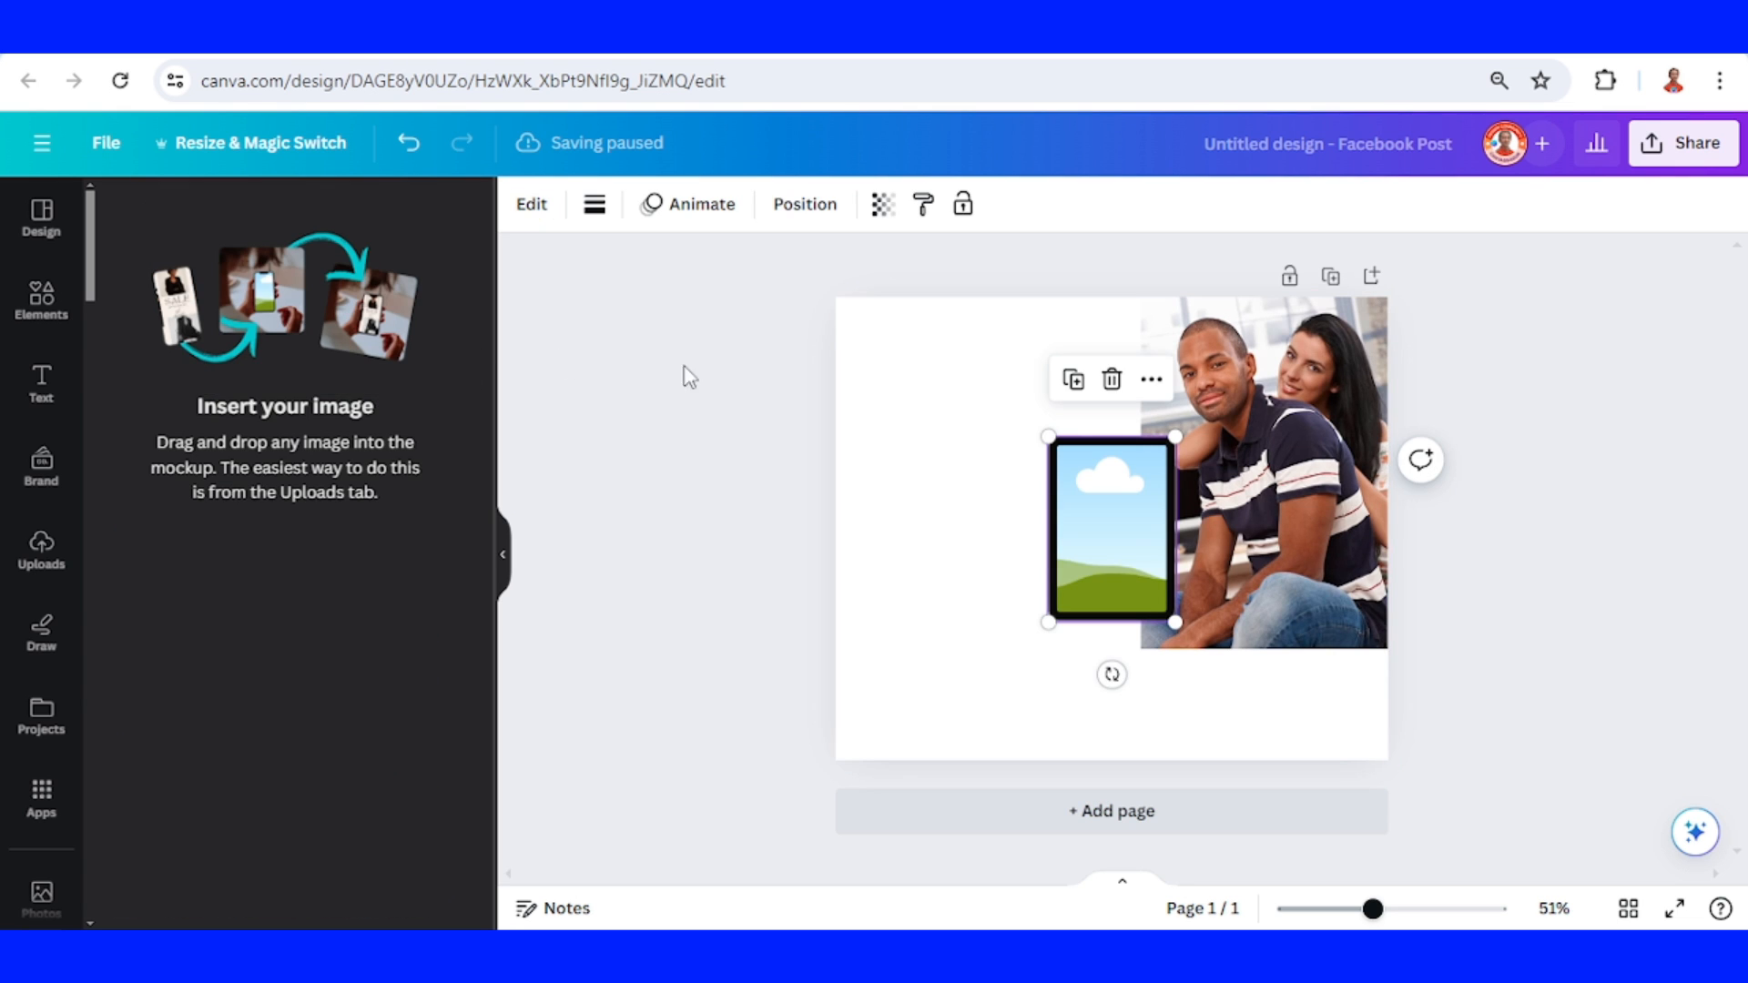
left_click(917, 367)
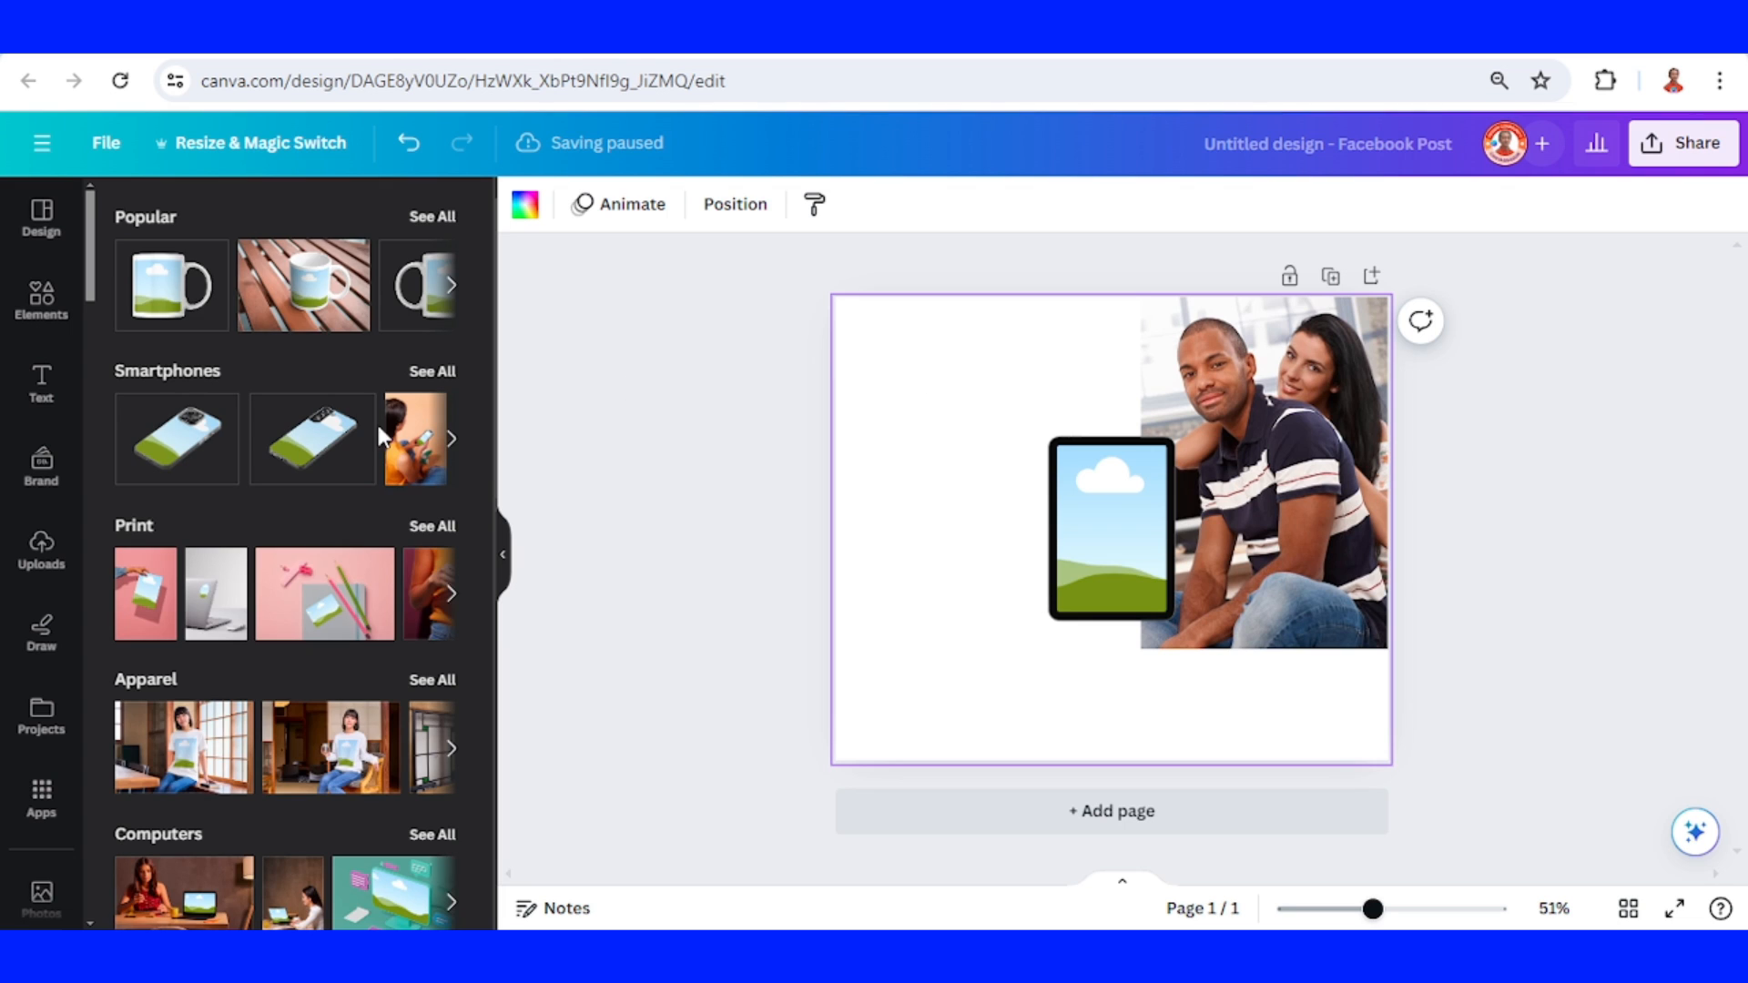
left_click(433, 372)
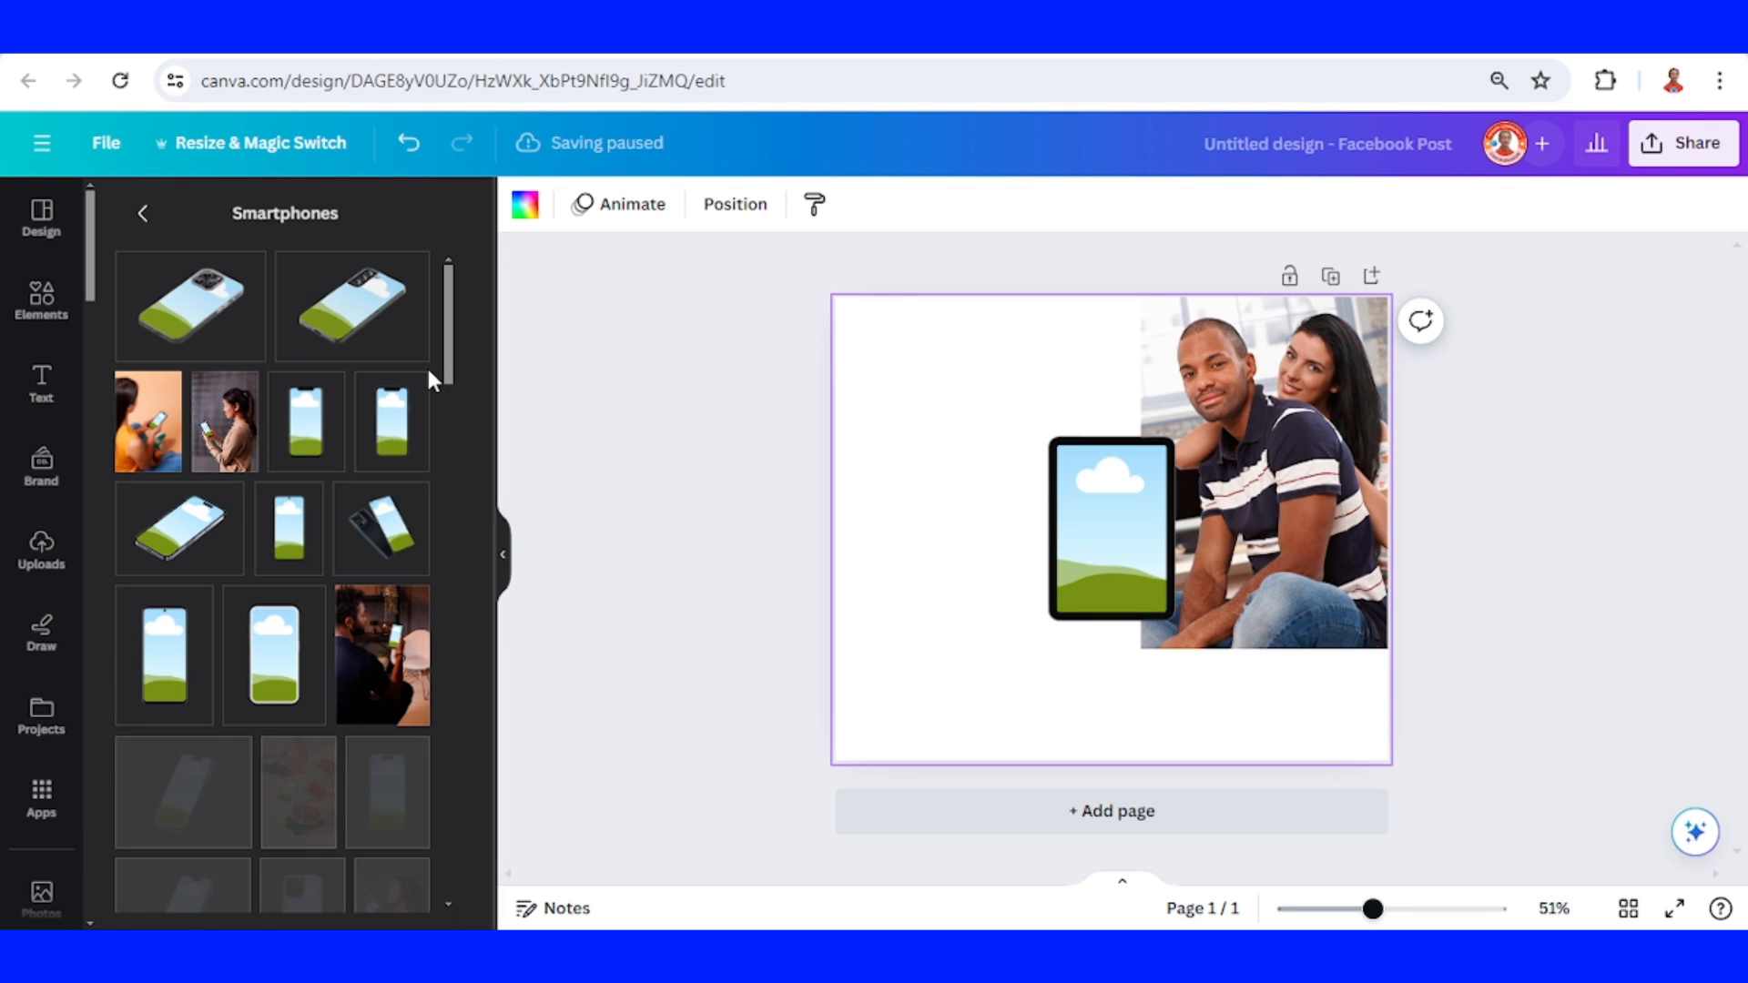
scroll(405, 404, "down", 5)
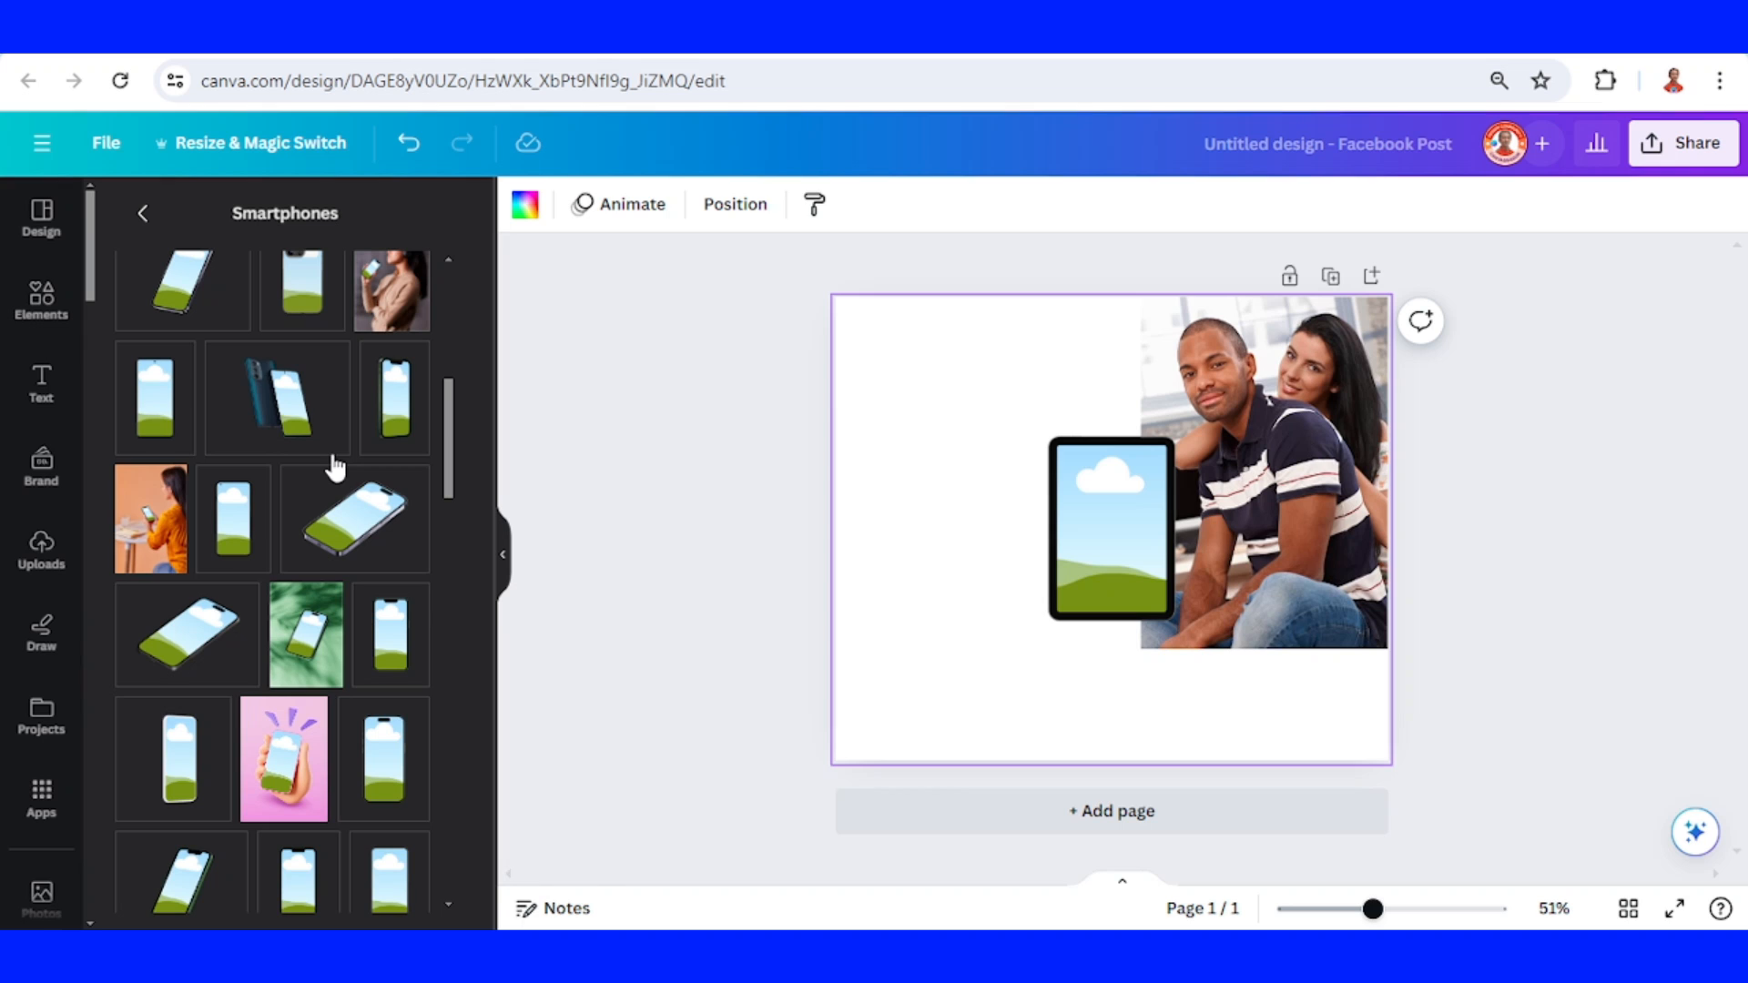
- Insert a smartphone mockup and a desktop monitor mockup from Computers
left_click(400, 415)
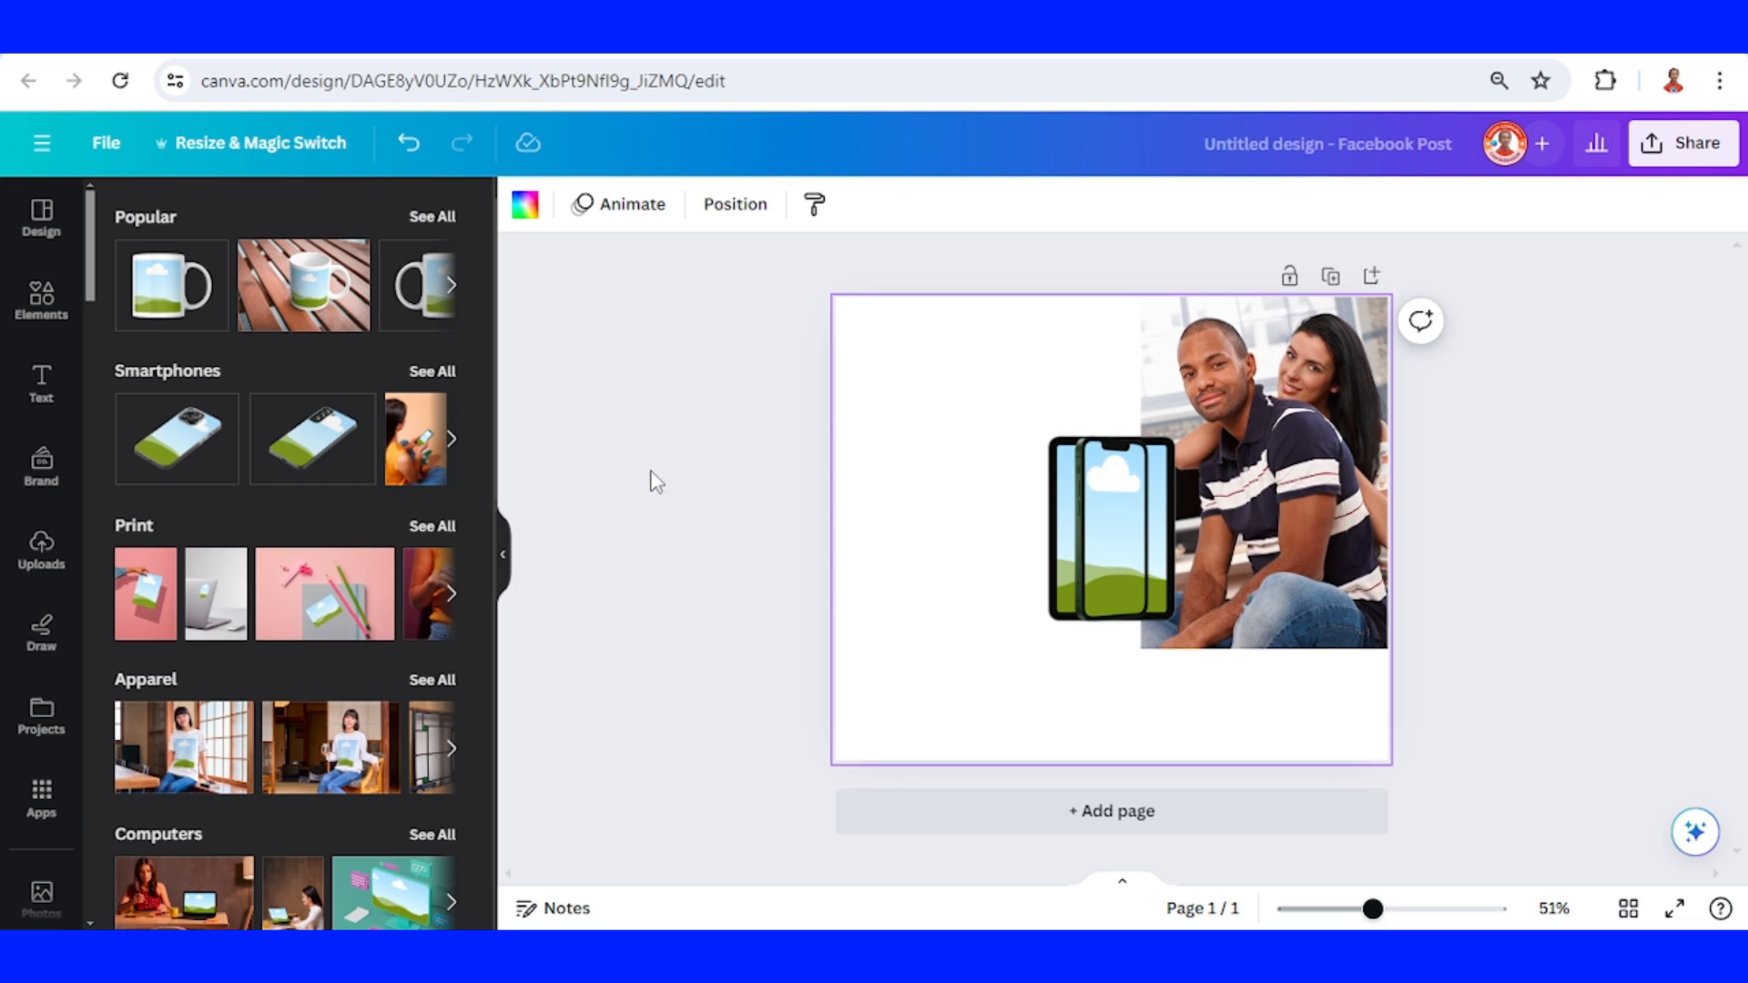
scroll(445, 497, "down", 4)
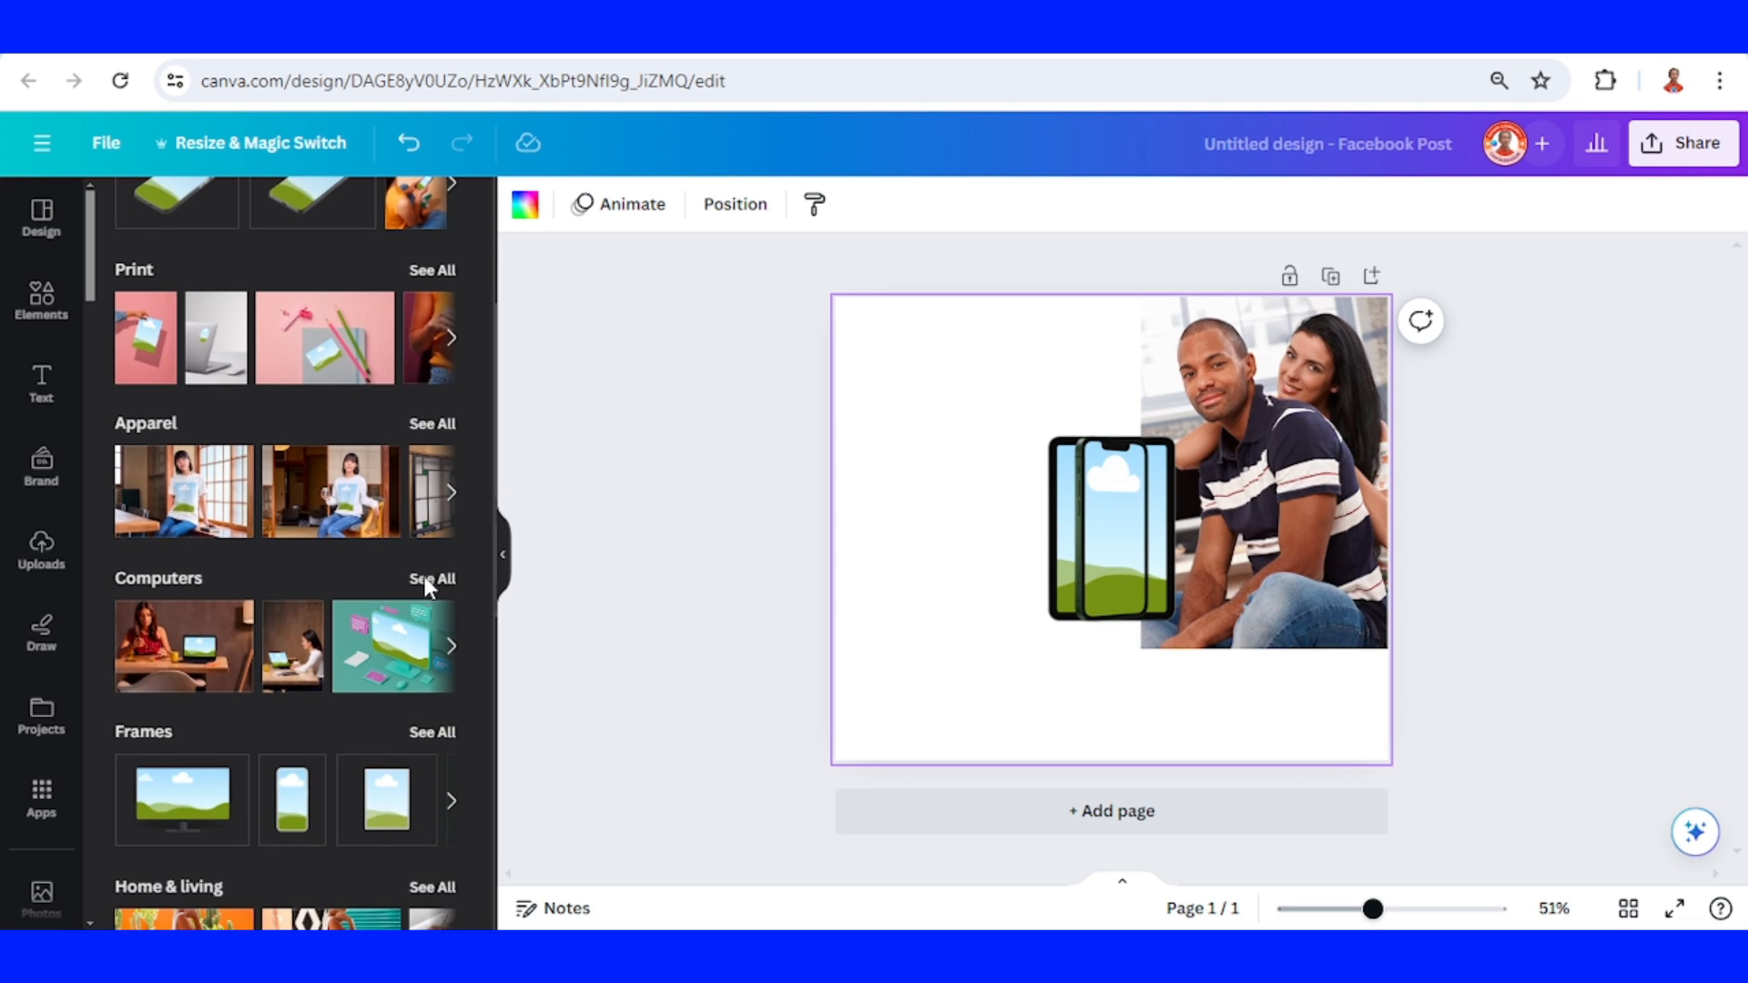
left_click(424, 576)
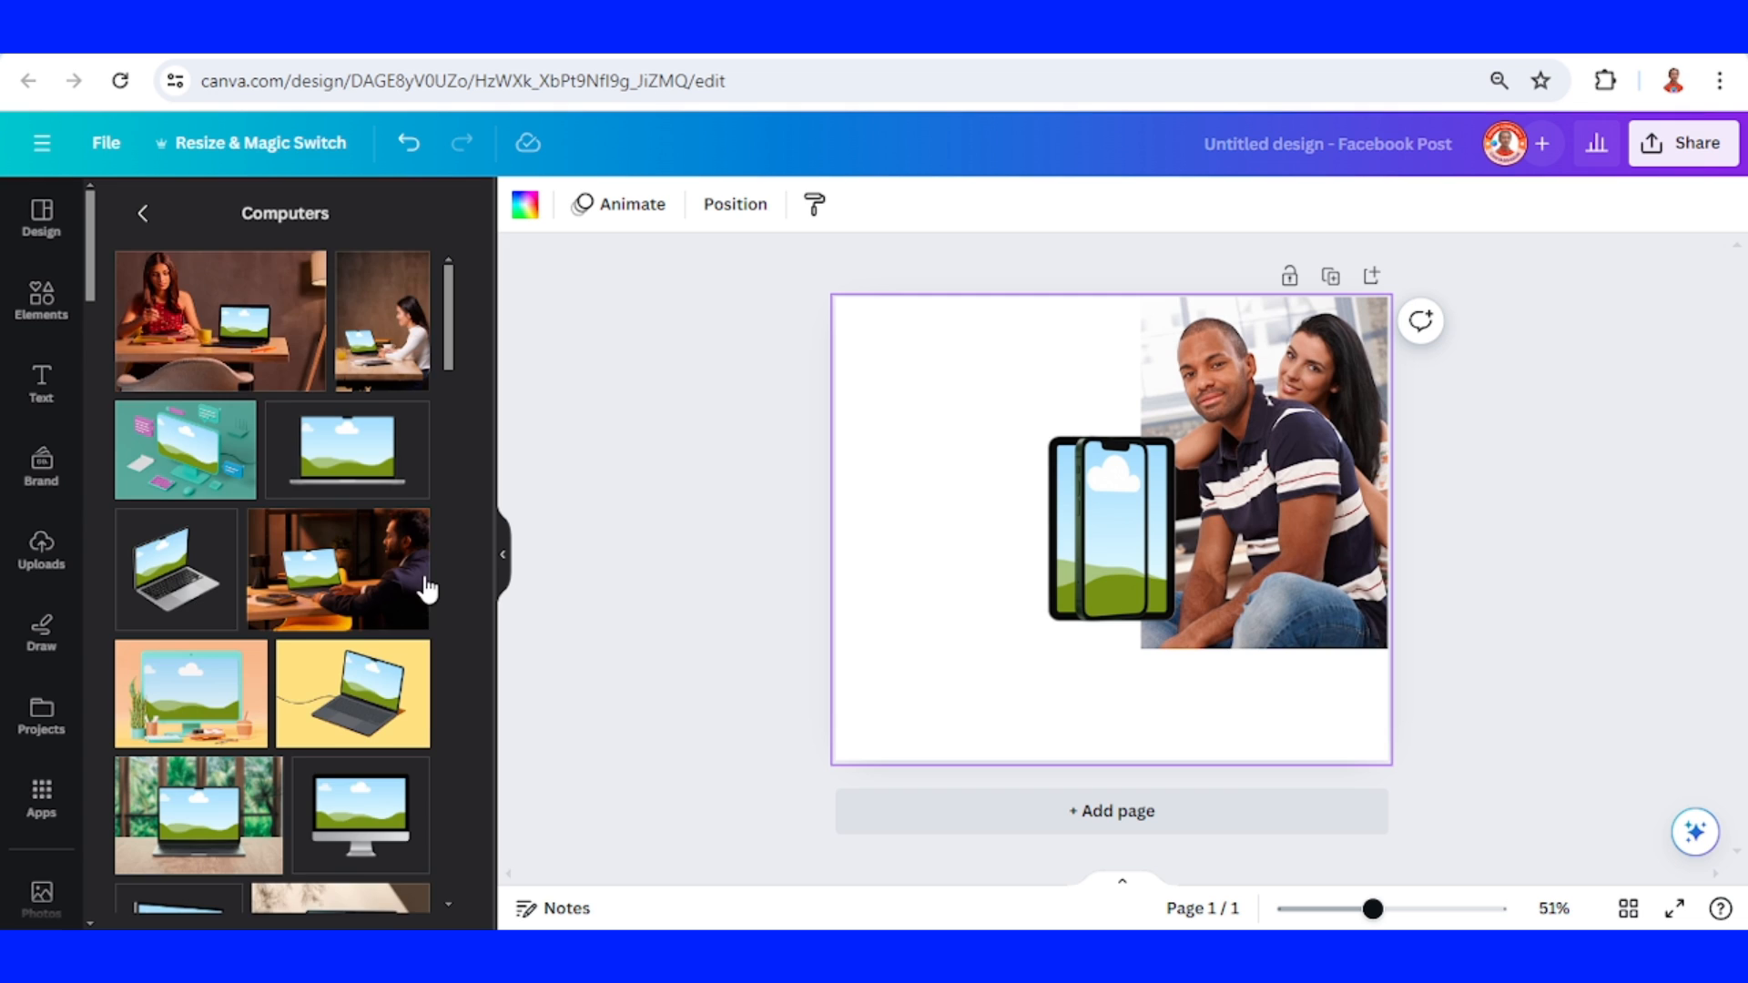
scroll(426, 588, "down", 3)
scroll(342, 574, "down", 2)
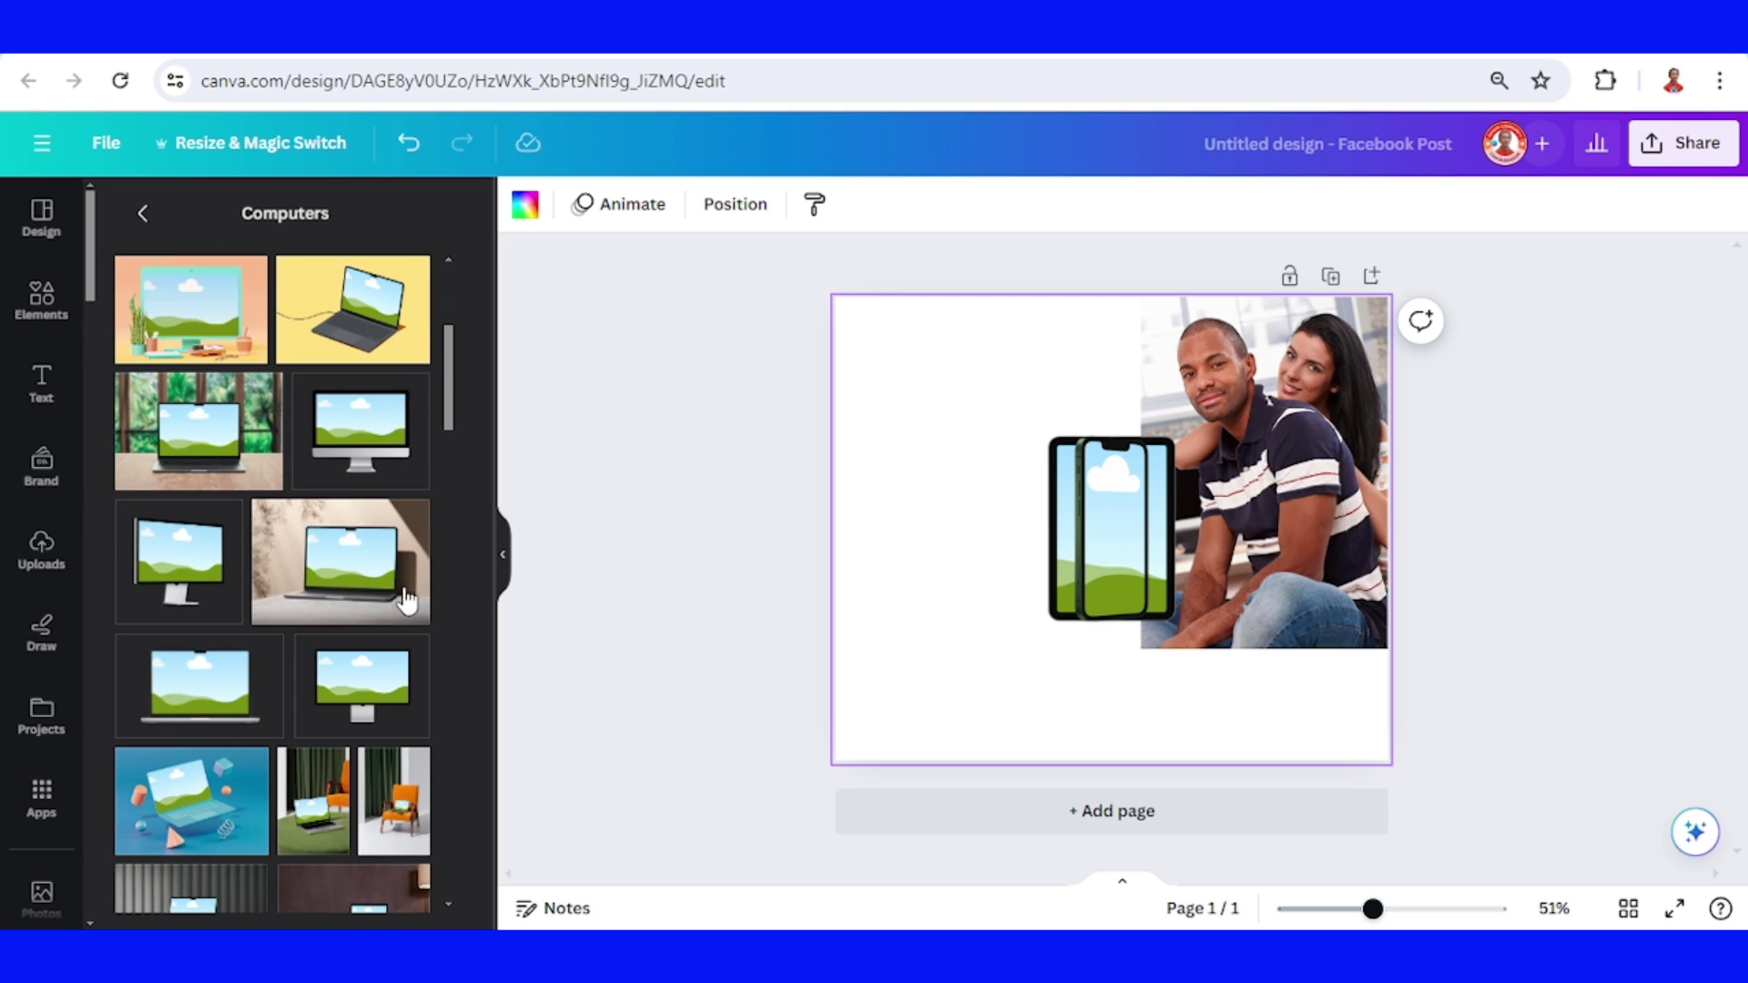
left_click(185, 555)
- Delete the couple photo and spread the monitor top-right, phone left and tablet lower-right
left_click(1284, 384)
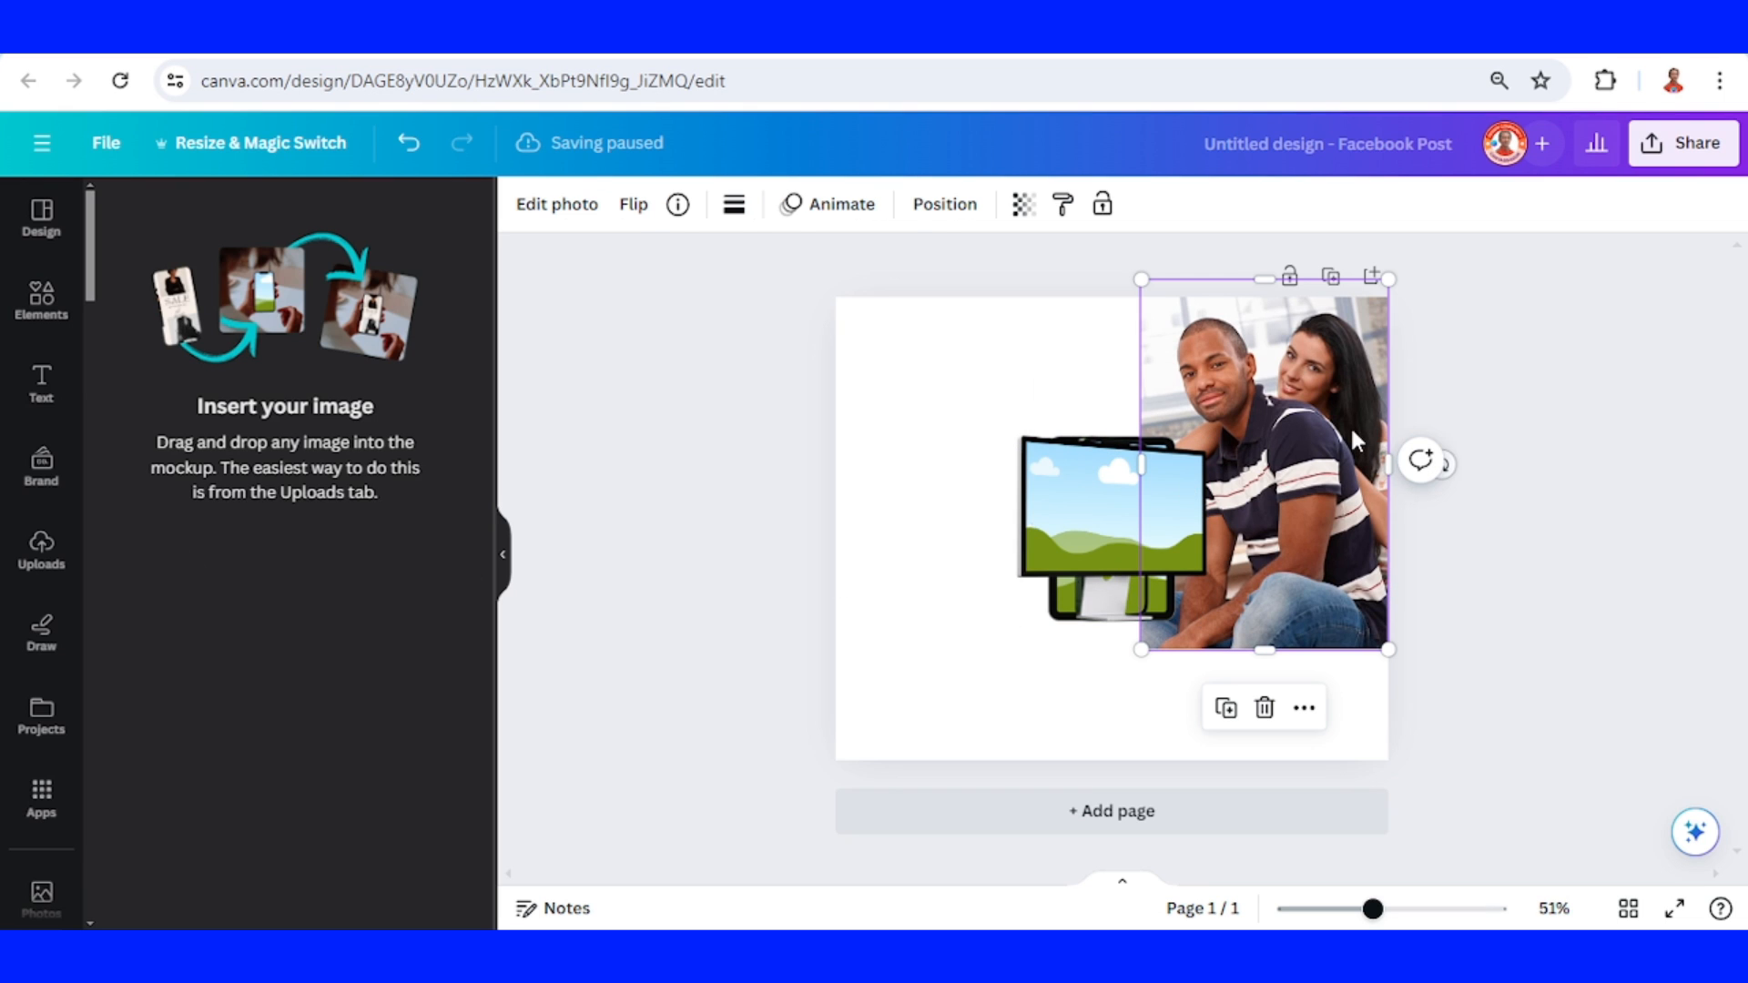
left_click(1265, 708)
left_click(1155, 505)
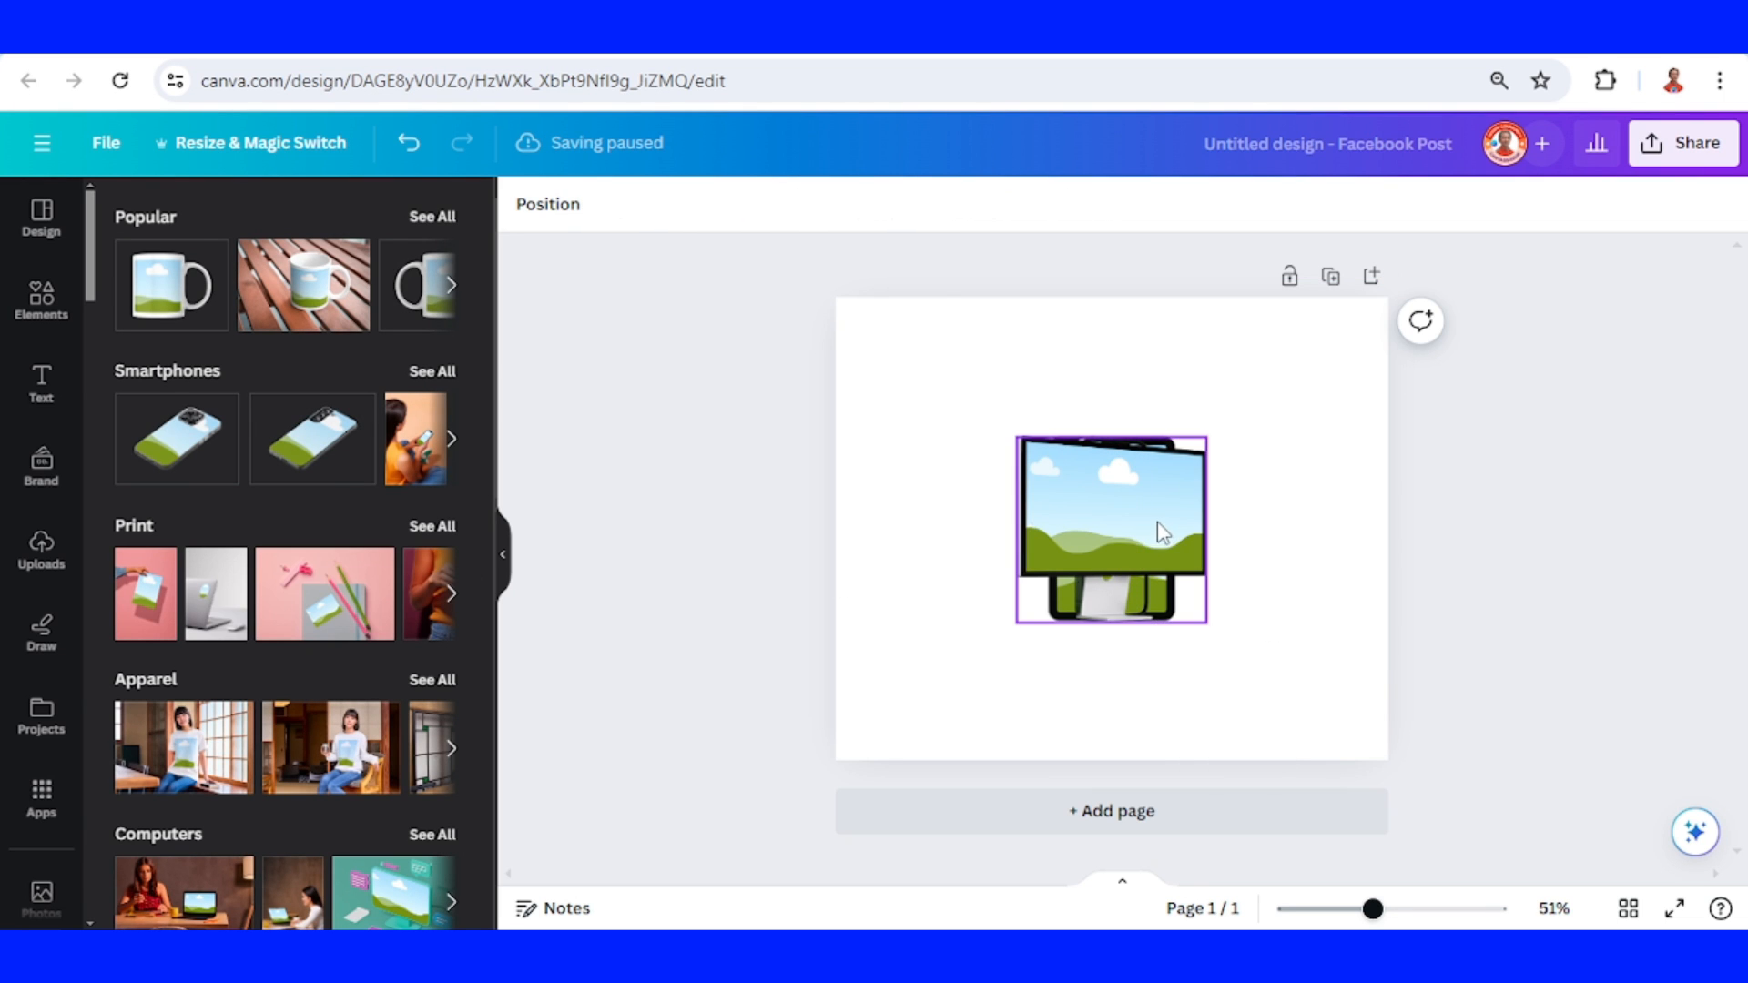
left_click_drag(1136, 482, 1195, 388)
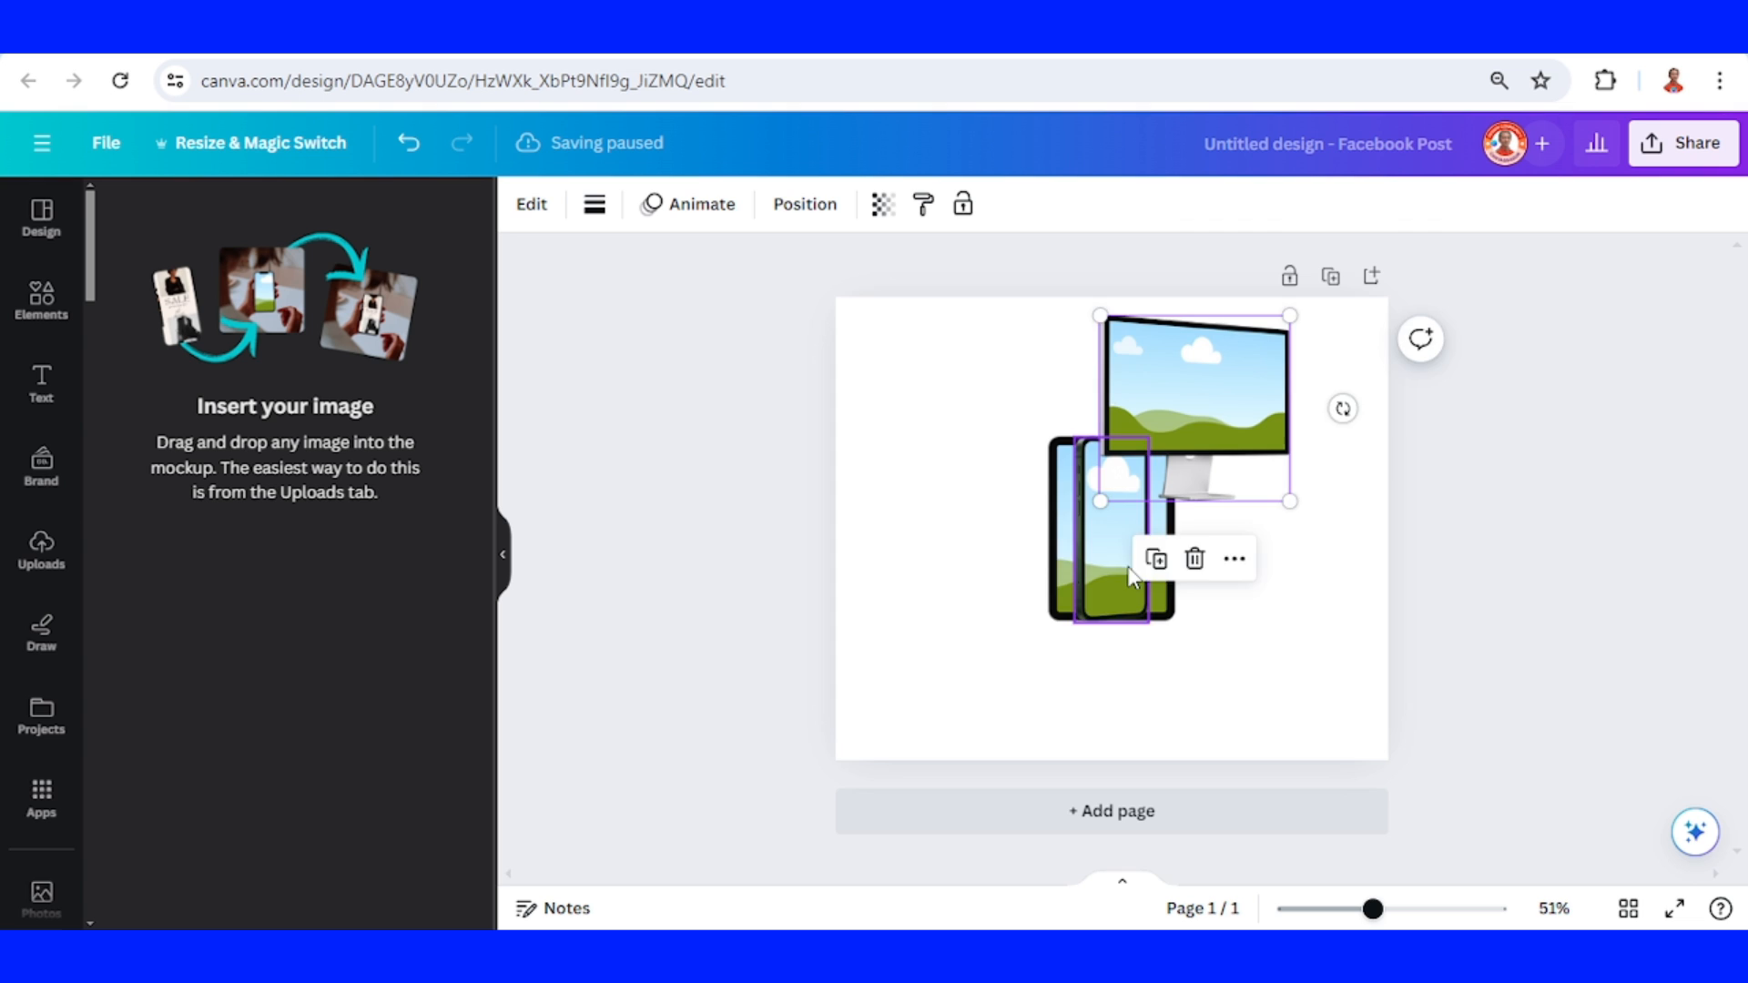
mouse_move(1110, 585)
left_mouse_down()
mouse_move(959, 645)
mouse_move(934, 595)
left_mouse_up()
left_click_drag(1092, 560, 1290, 587)
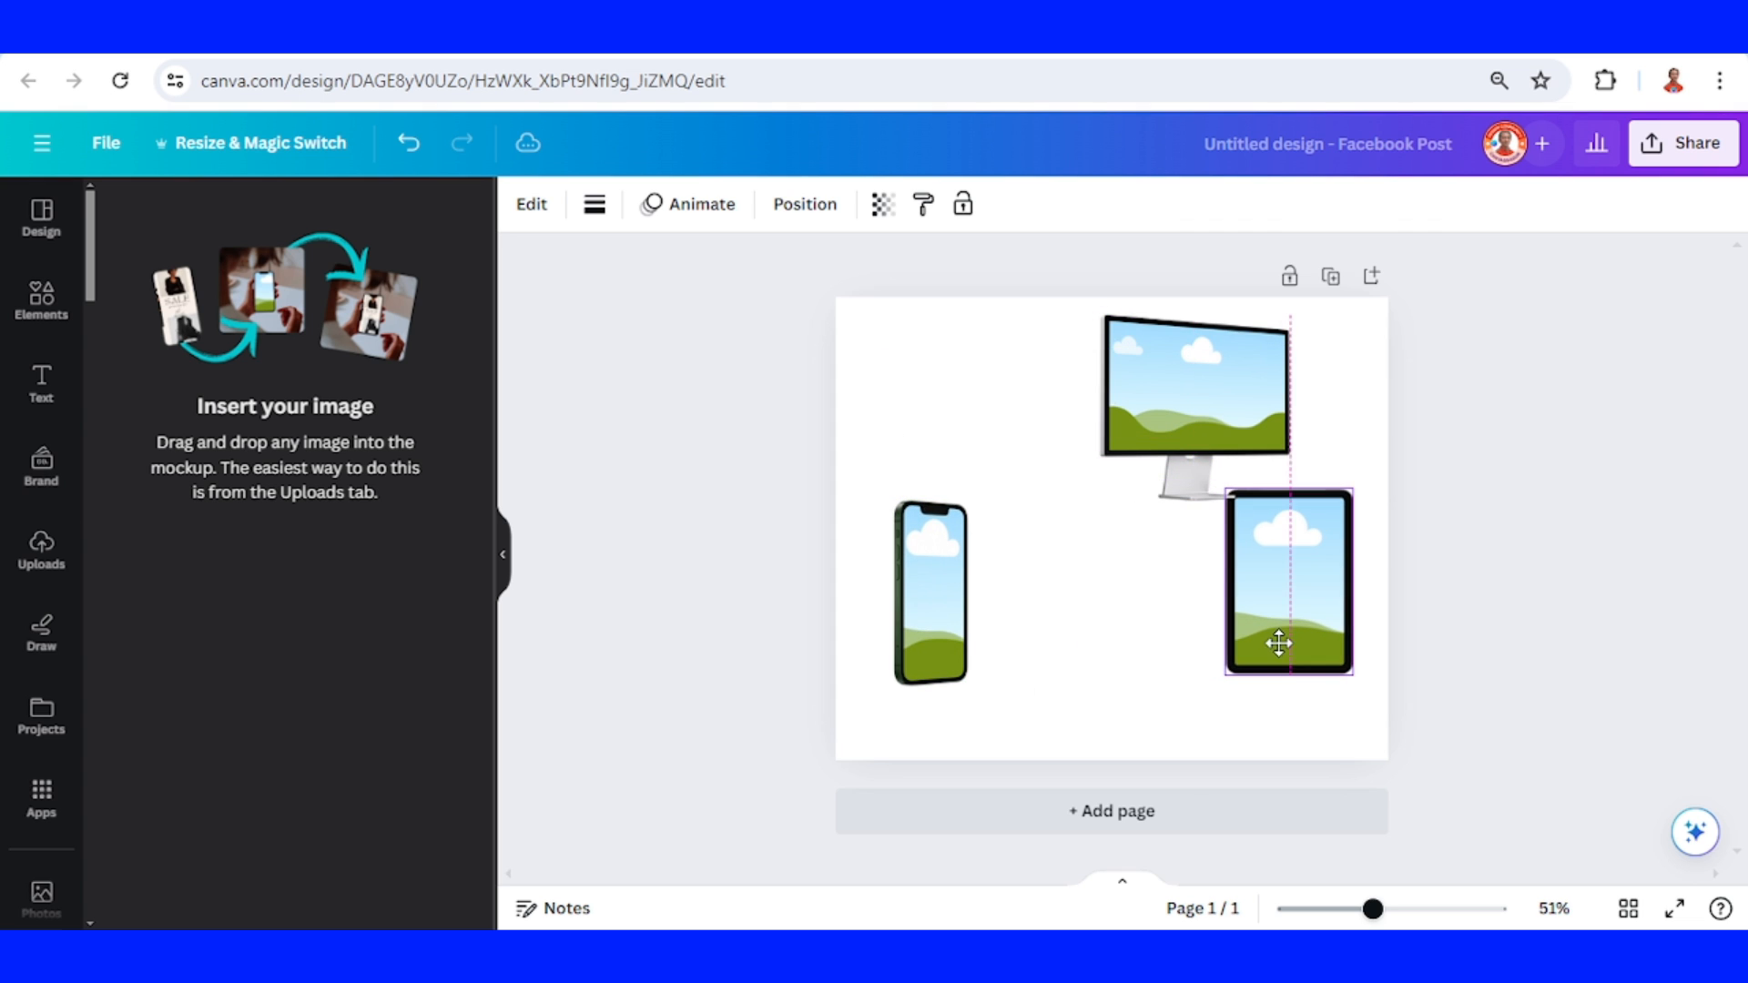
- Centre the monitor between phone and tablet and enlarge it
left_click_drag(1163, 406, 1075, 546)
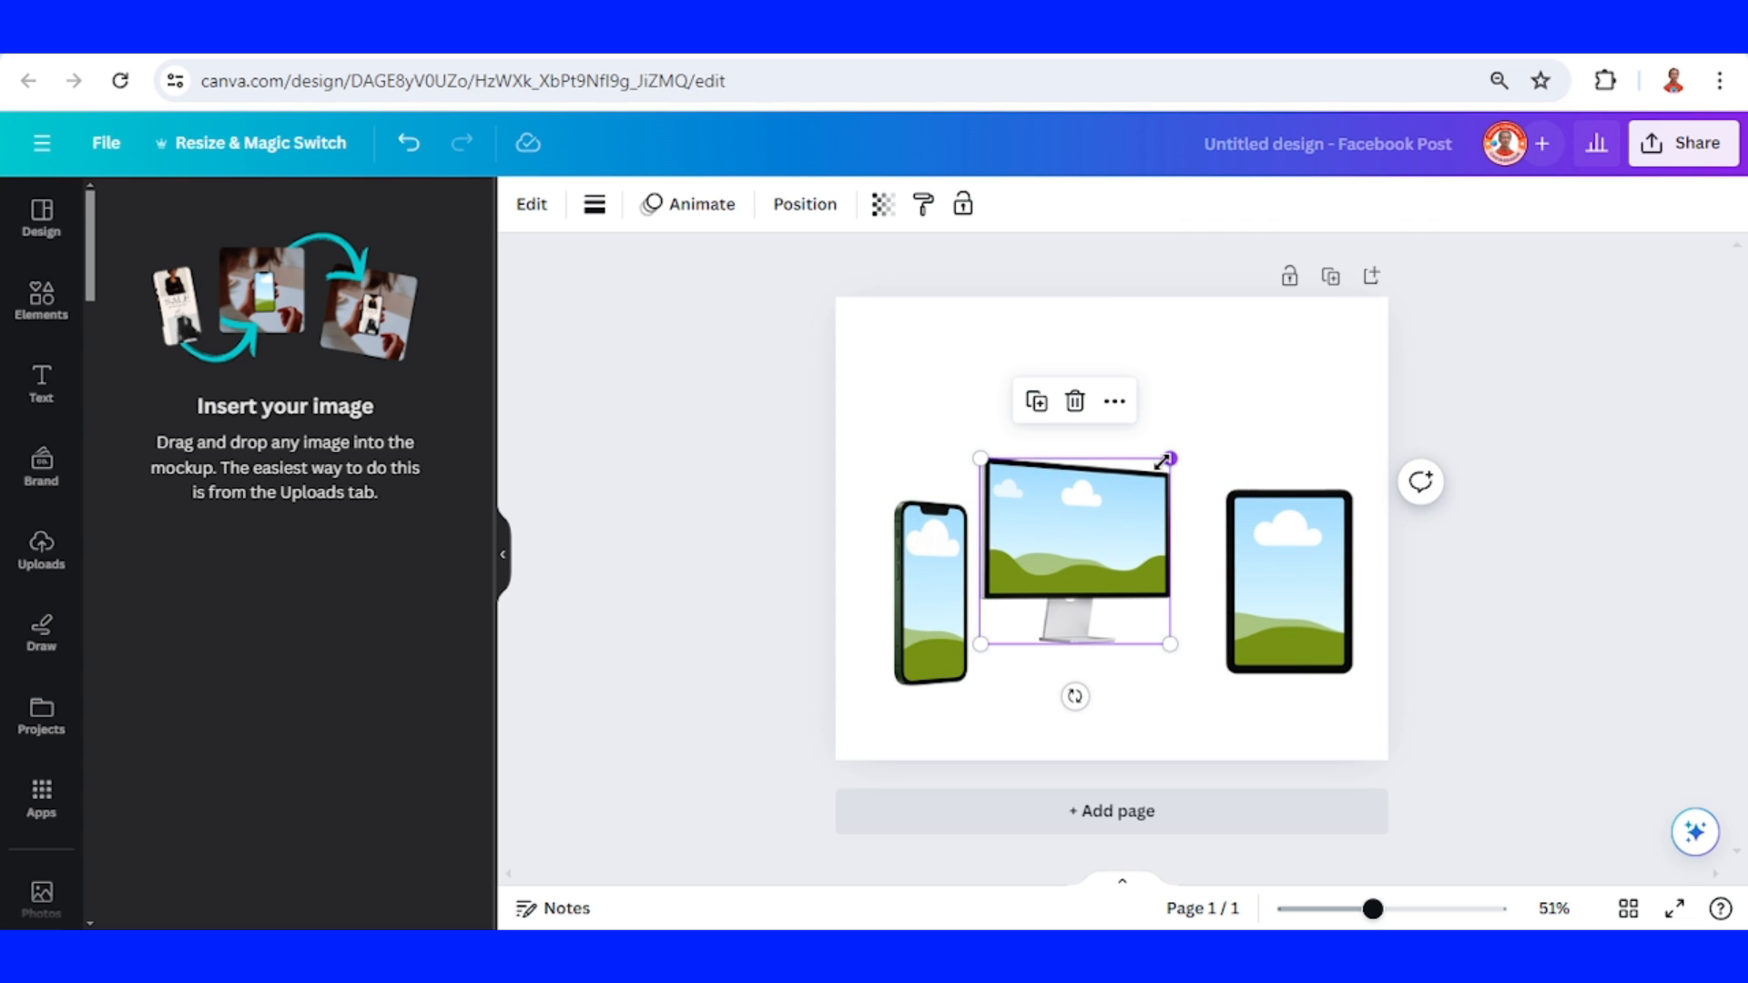
left_click_drag(1164, 463, 1332, 332)
left_click_drag(1178, 464, 1175, 492)
left_click_drag(1315, 334, 1298, 344)
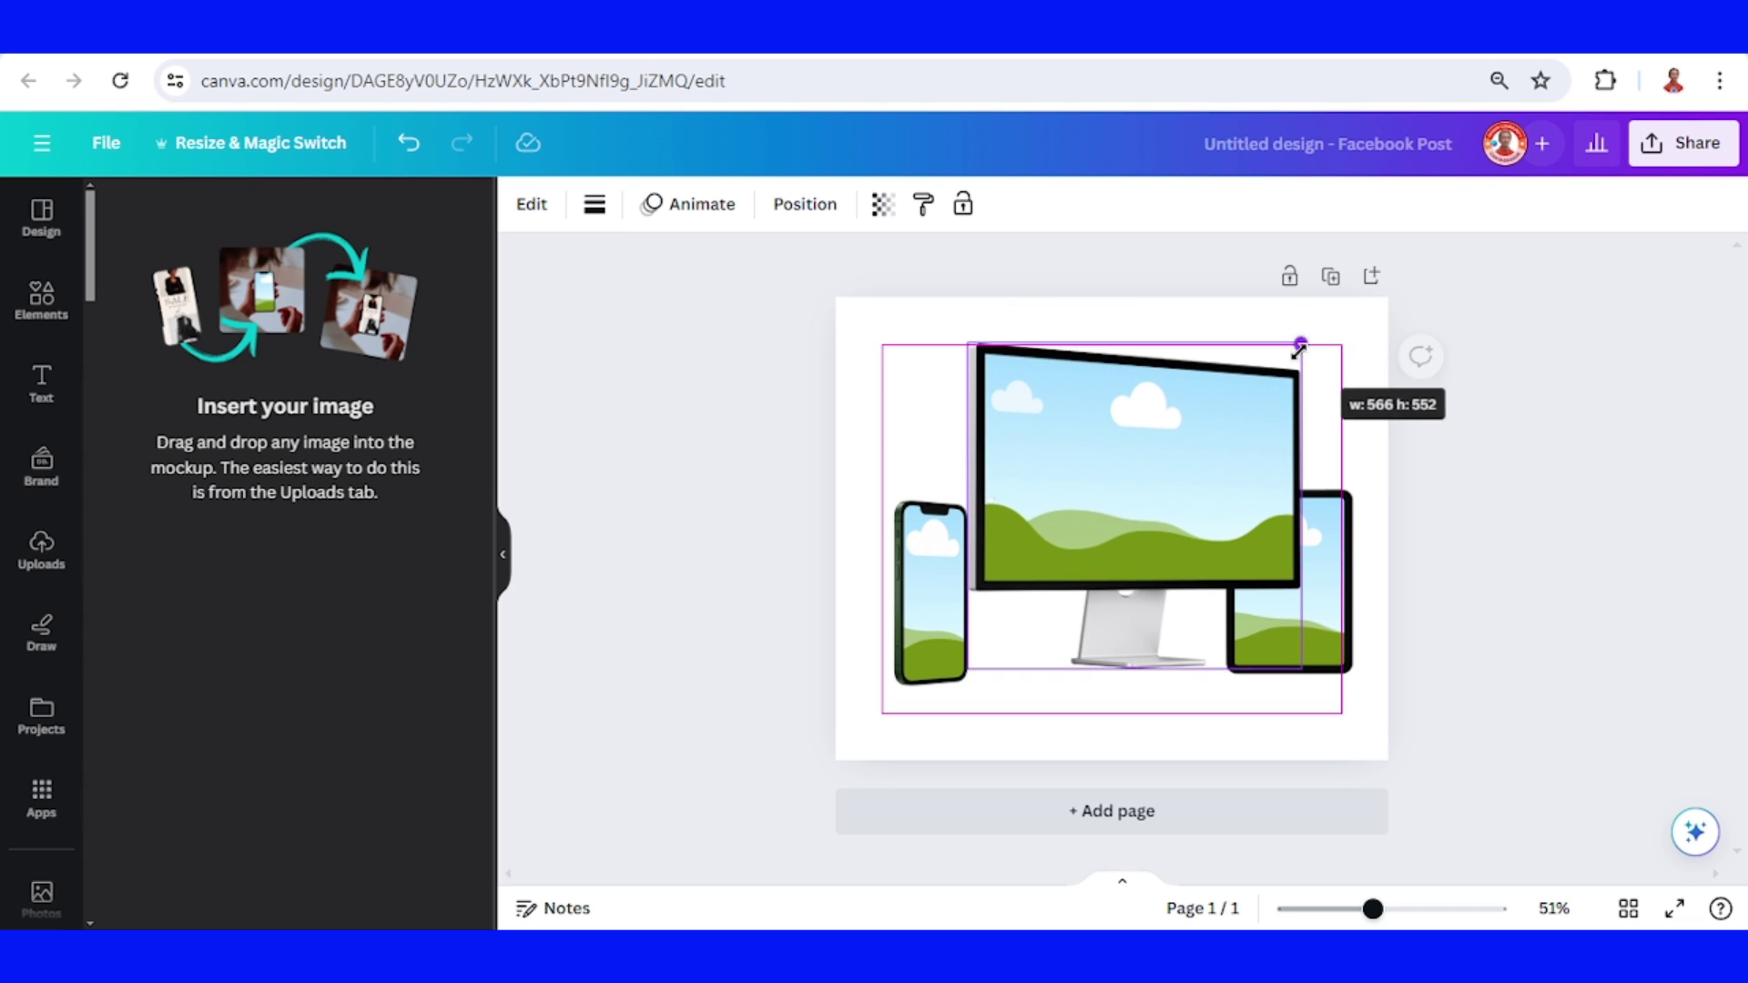
- Send the monitor mockup to the back via Layer > Send to back
left_click_drag(1182, 503, 1177, 494)
right_click(1176, 495)
left_click(1246, 577)
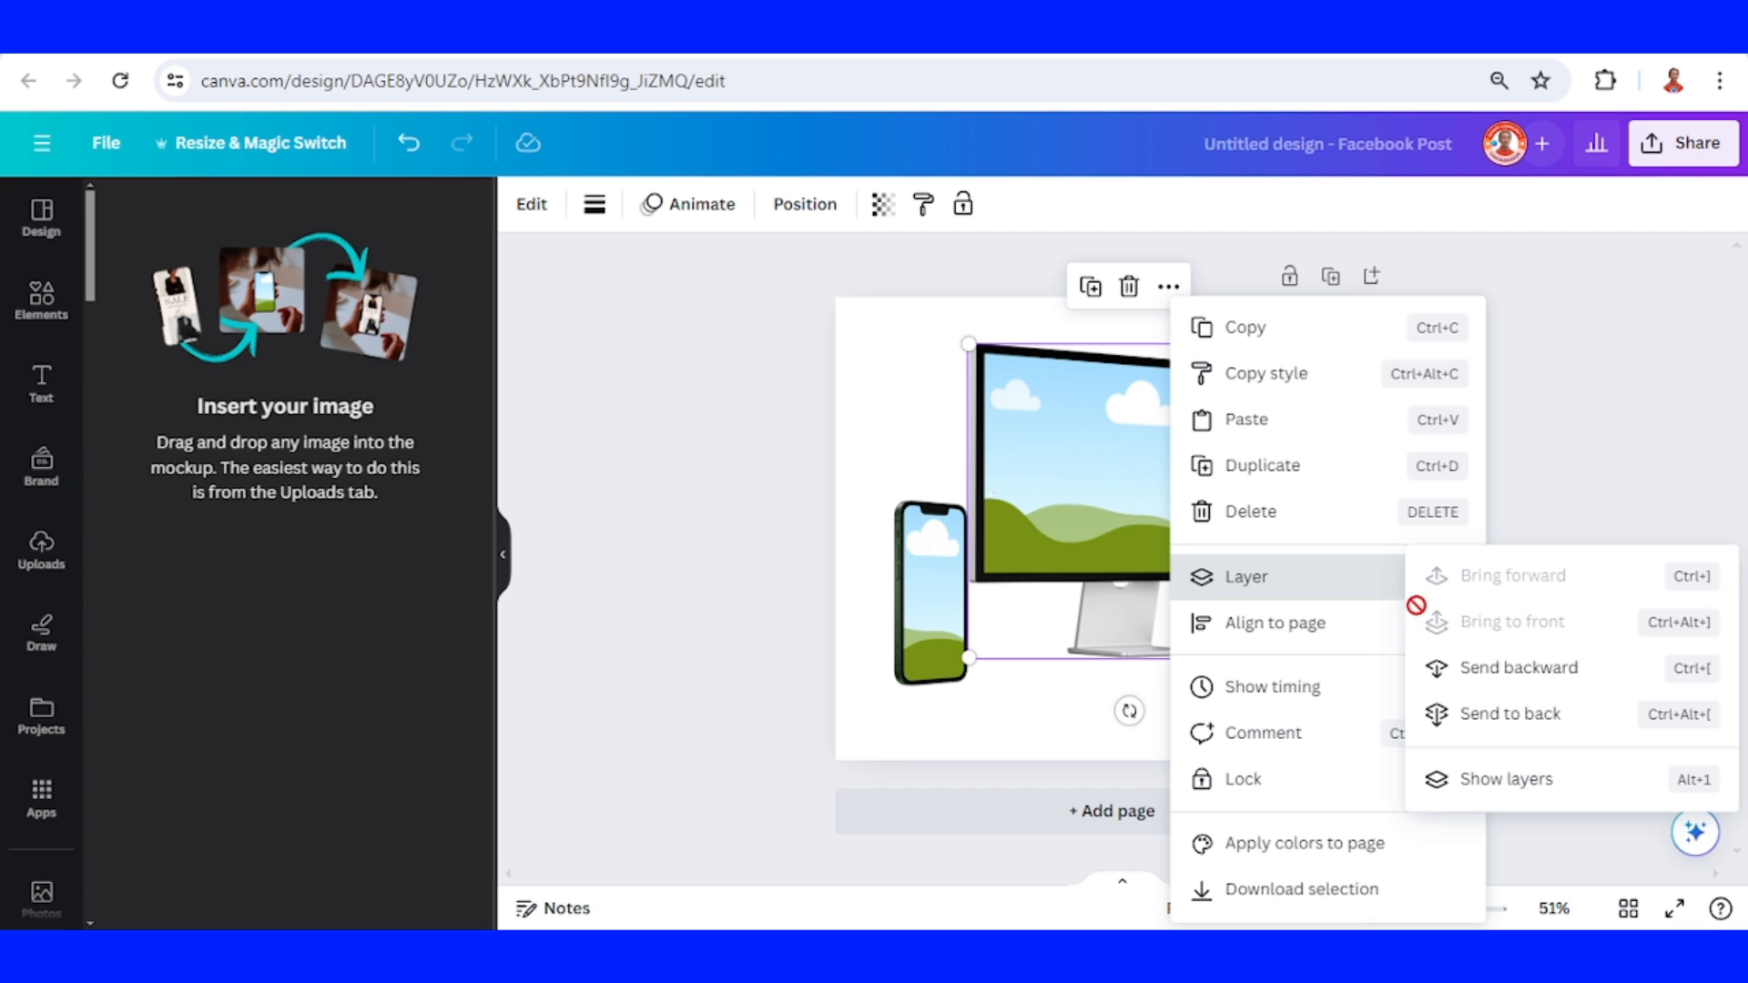
left_click(1502, 716)
- Nudge the phone and enlarged tablet over the monitor's edges and shift the monitor left
left_click(931, 602)
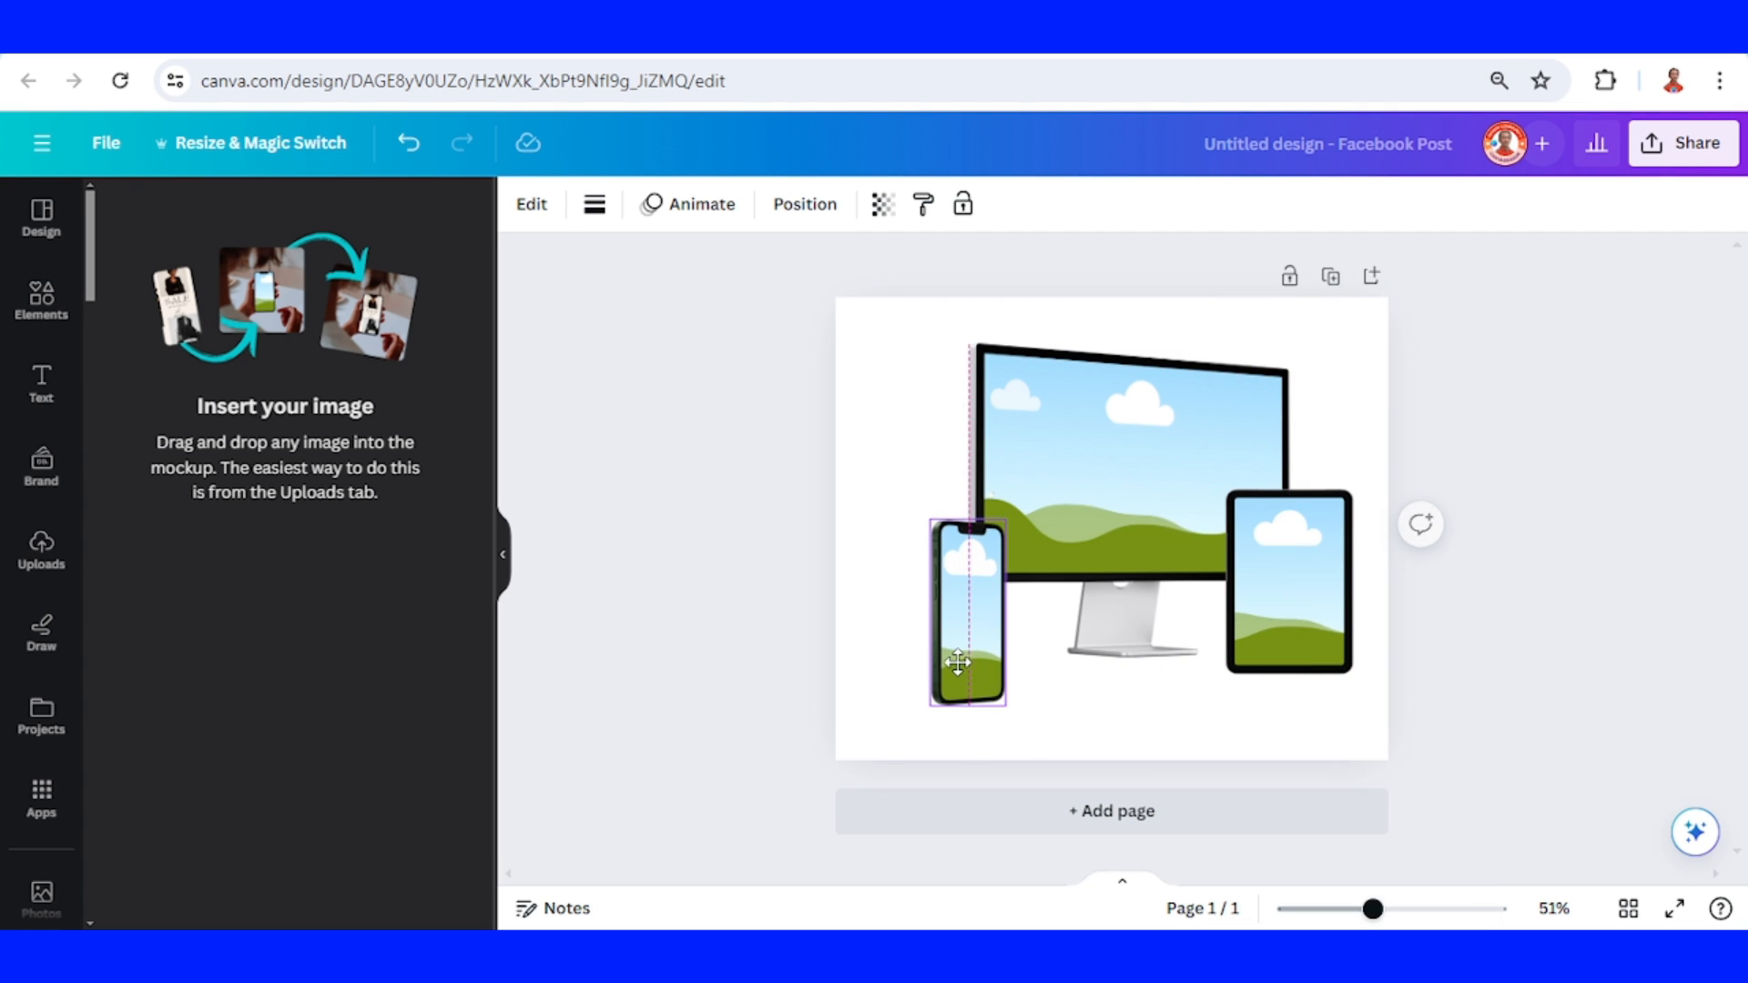
left_click_drag(929, 601, 963, 622)
left_click(1120, 711)
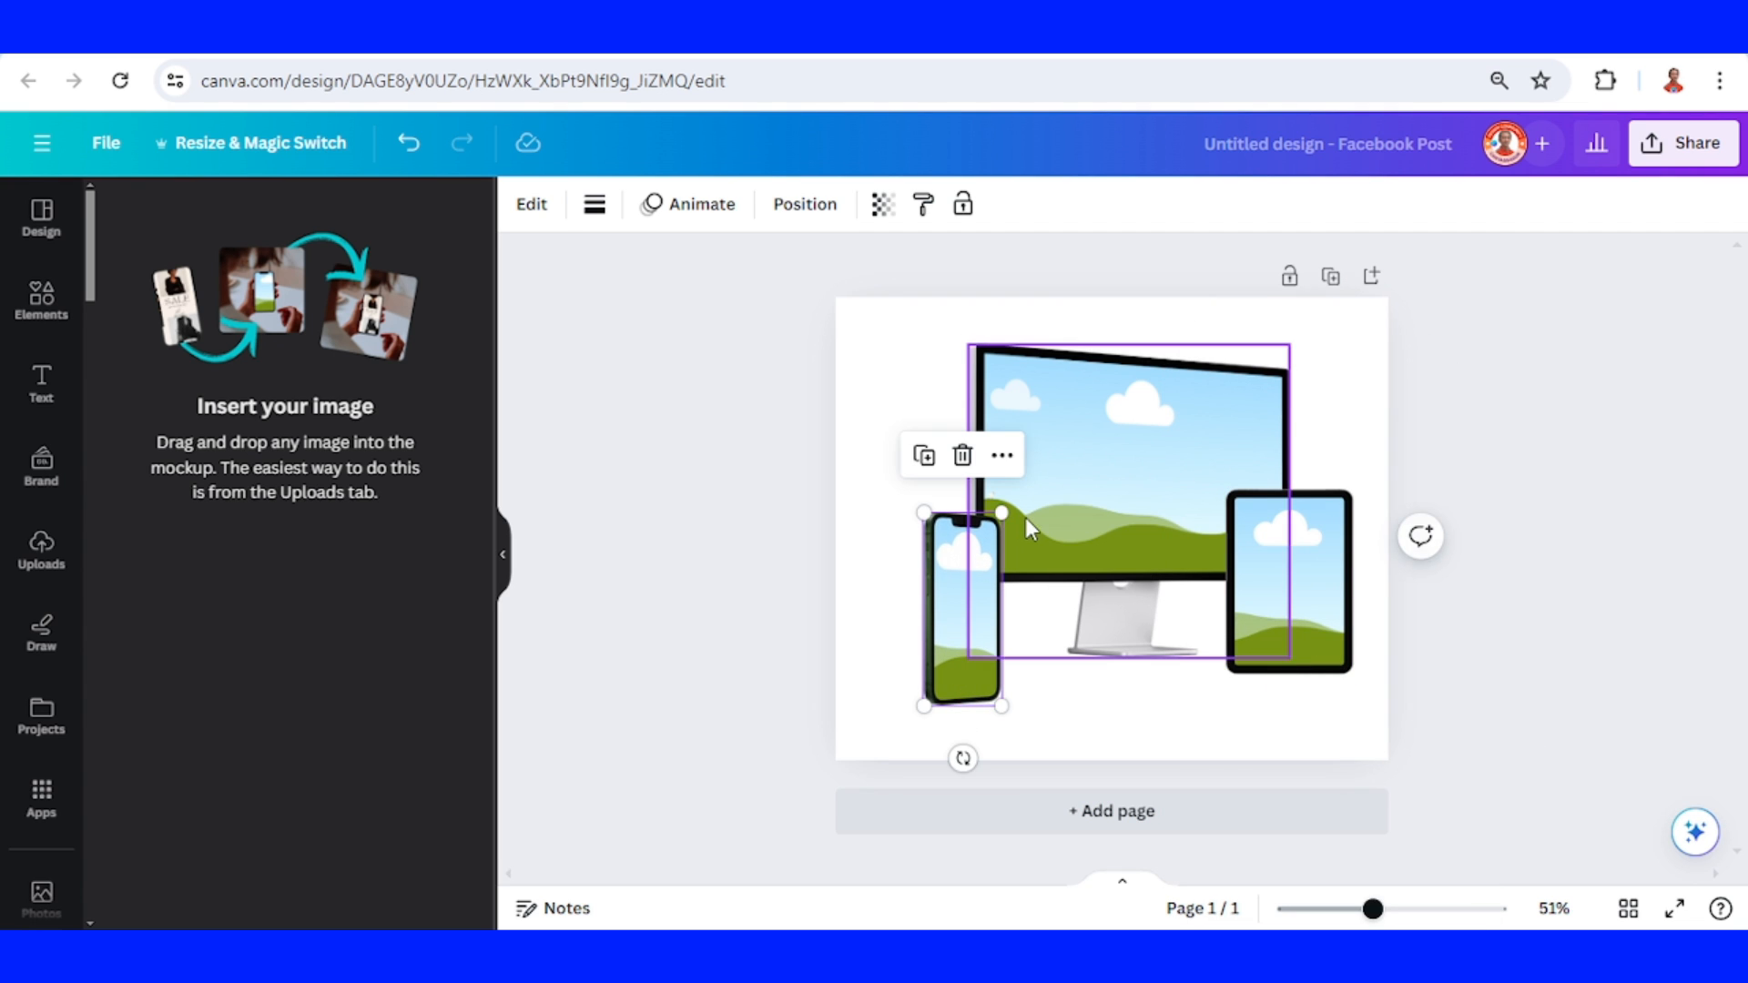
left_click_drag(1291, 601, 1296, 614)
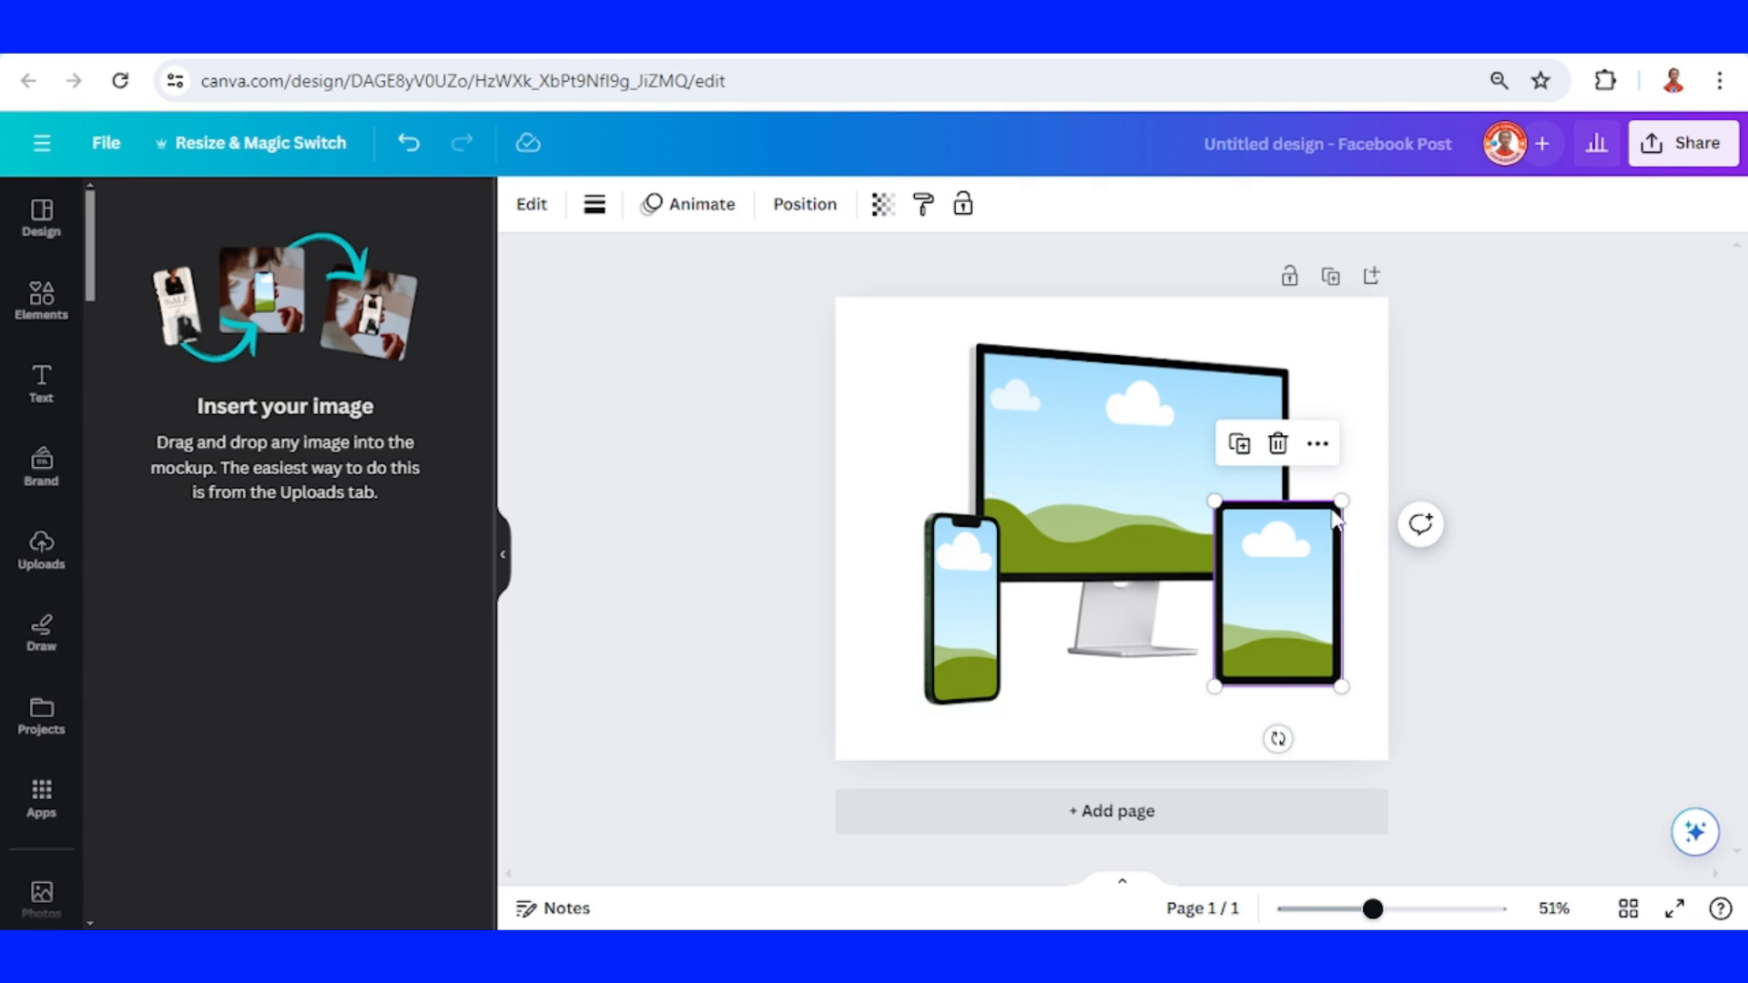
left_click_drag(1350, 505, 1383, 488)
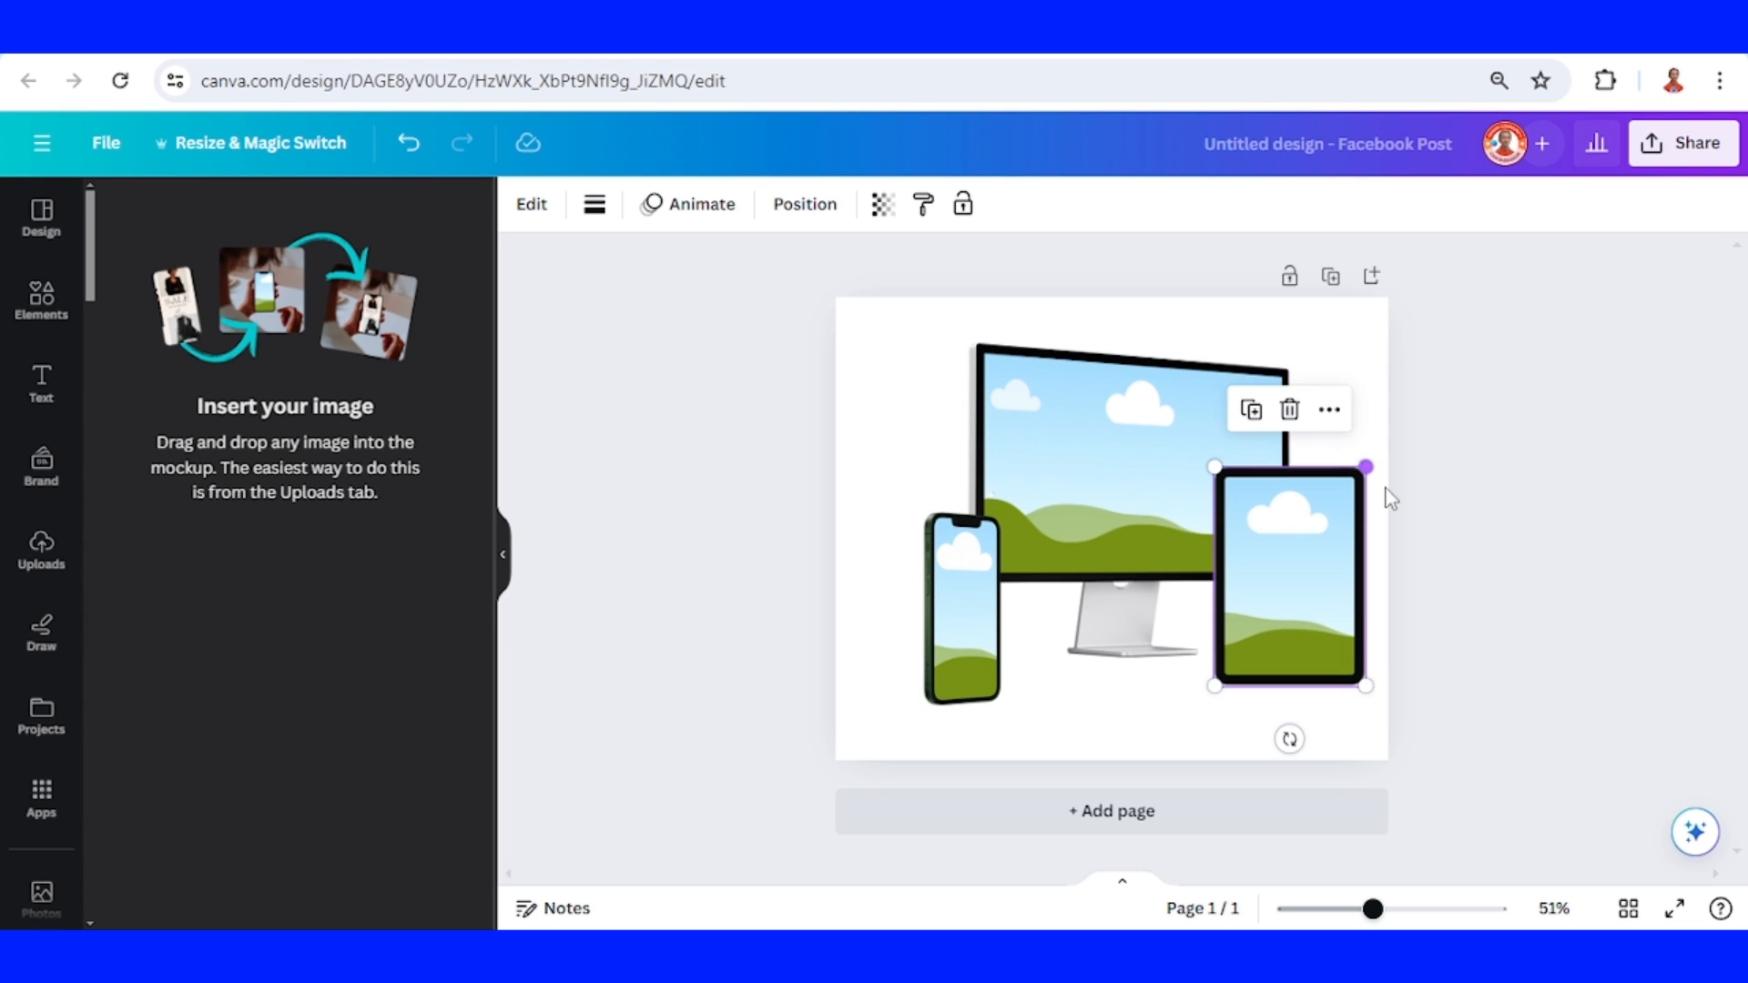
left_click_drag(1038, 452, 1018, 442)
left_click(1292, 560)
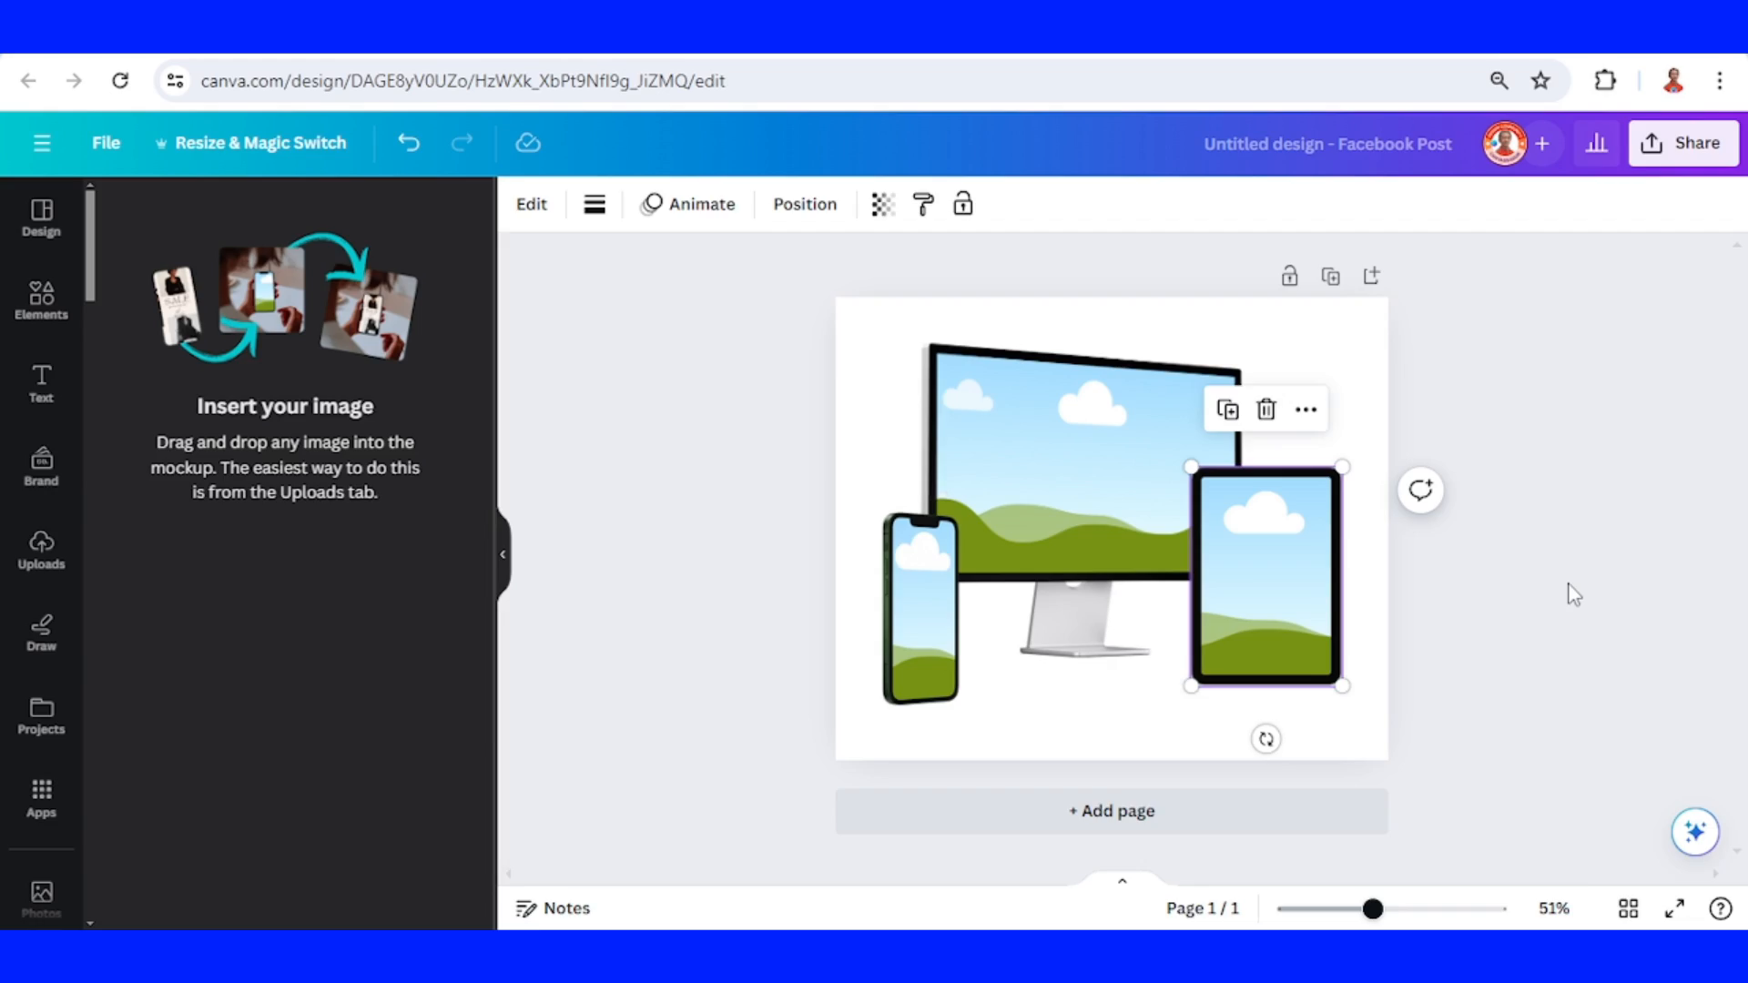